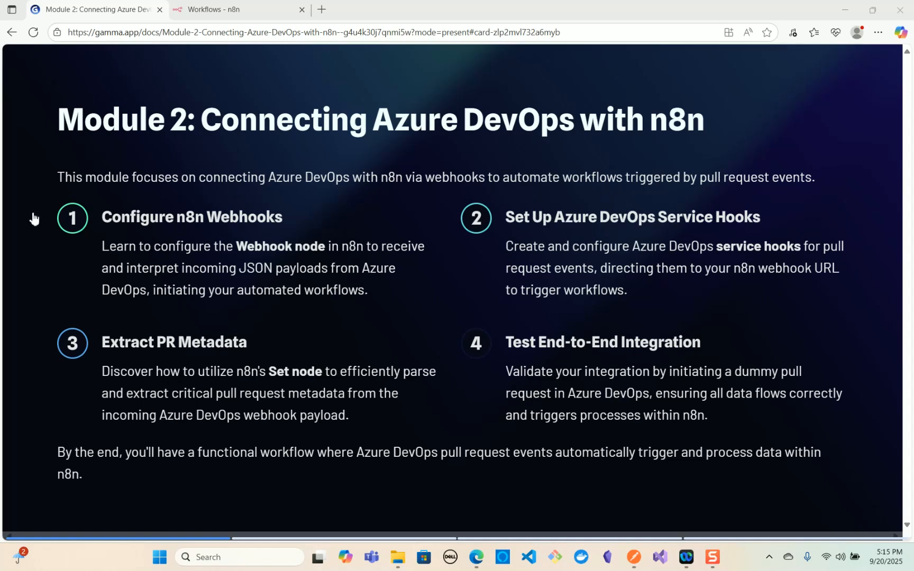
# - Create a new workflow in the n8n personal project and add a Webhook trigger as its first step
pyautogui.hotkey('ctrl', 'Tab')
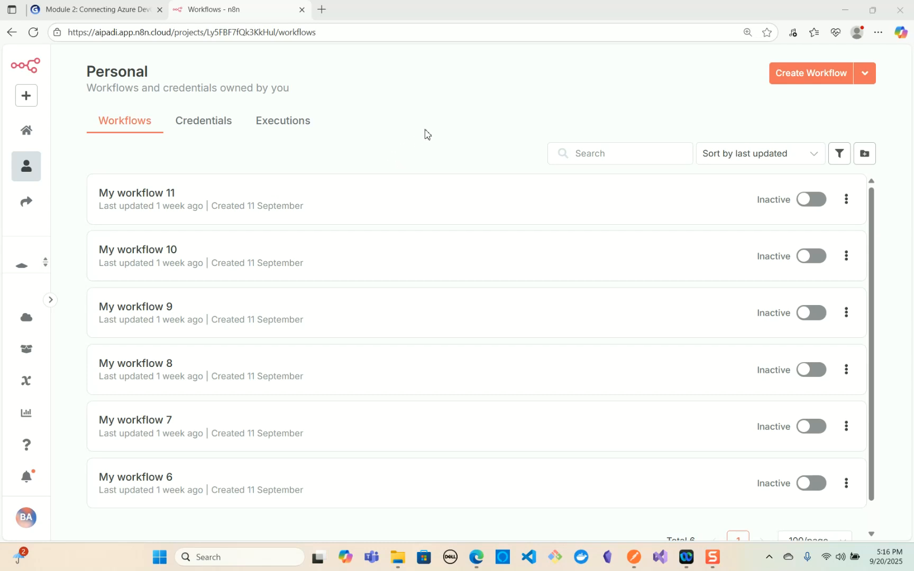
pyautogui.click(791, 81)
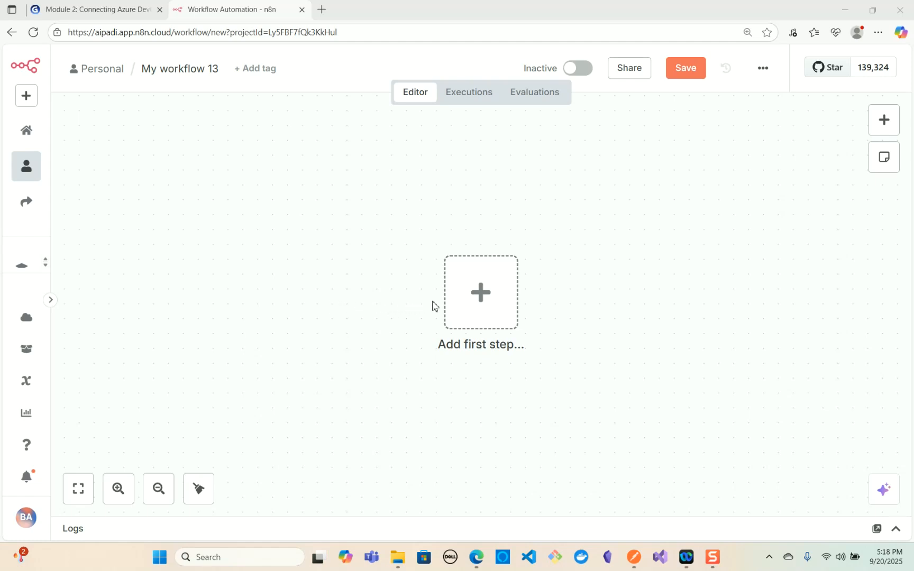
pyautogui.click(480, 305)
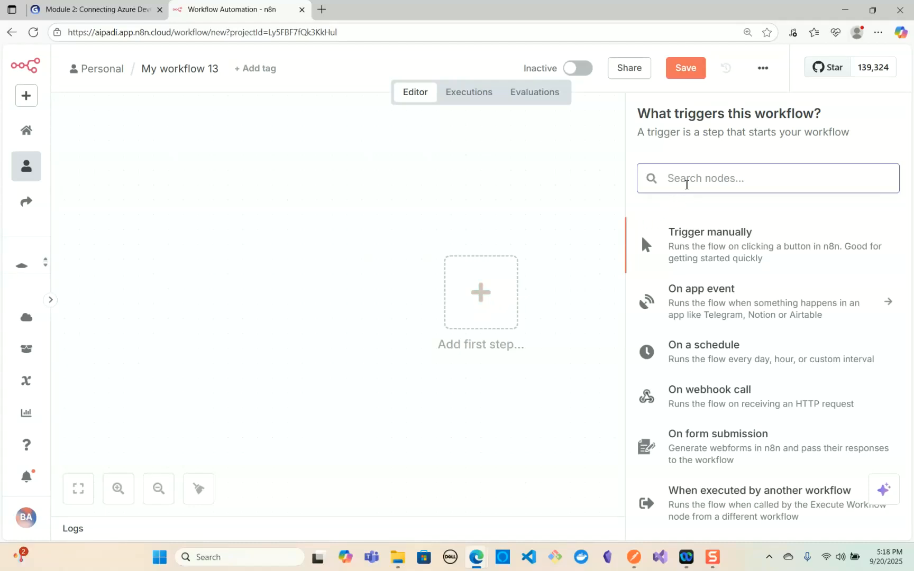
pyautogui.write('Webhook')
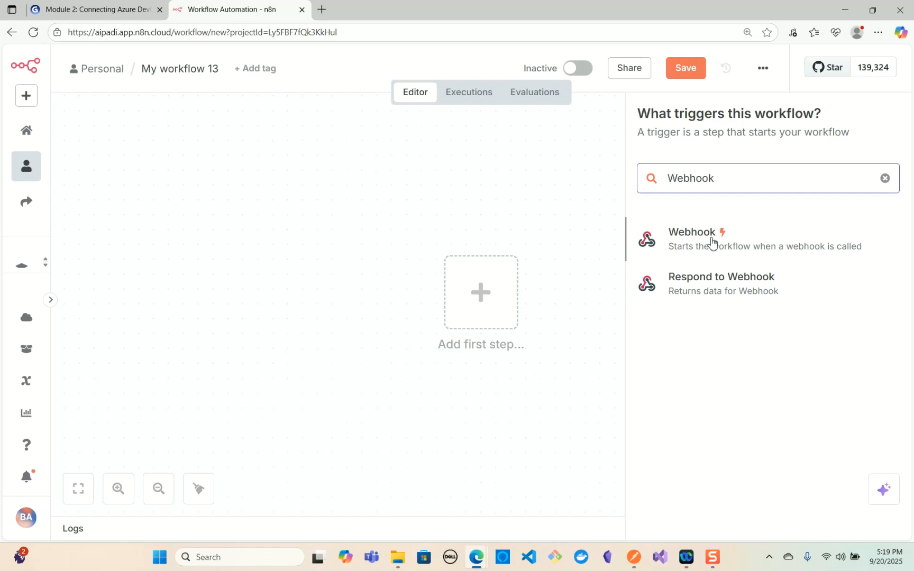
pyautogui.click(711, 242)
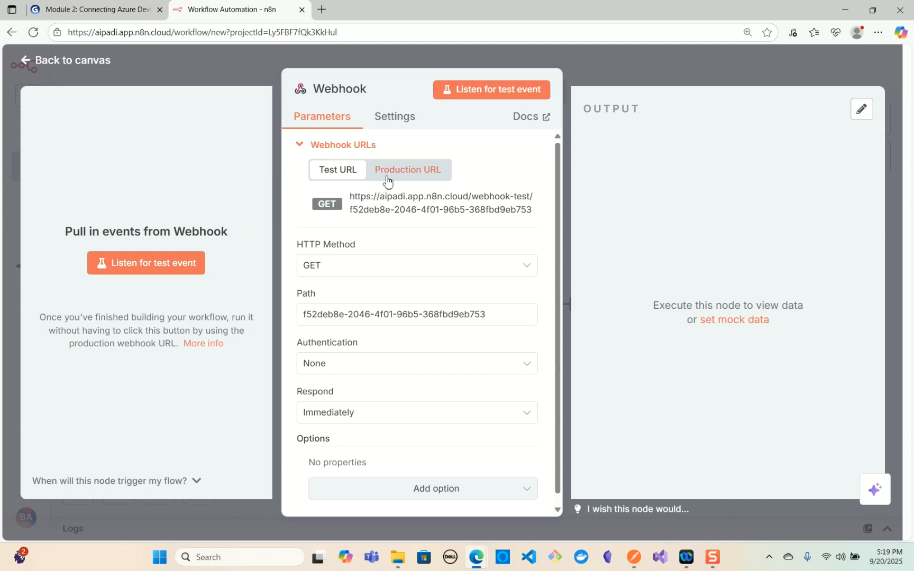
# - Set the Webhook node's HTTP method to POST and its path to CodeReview
pyautogui.moveTo(362, 246)
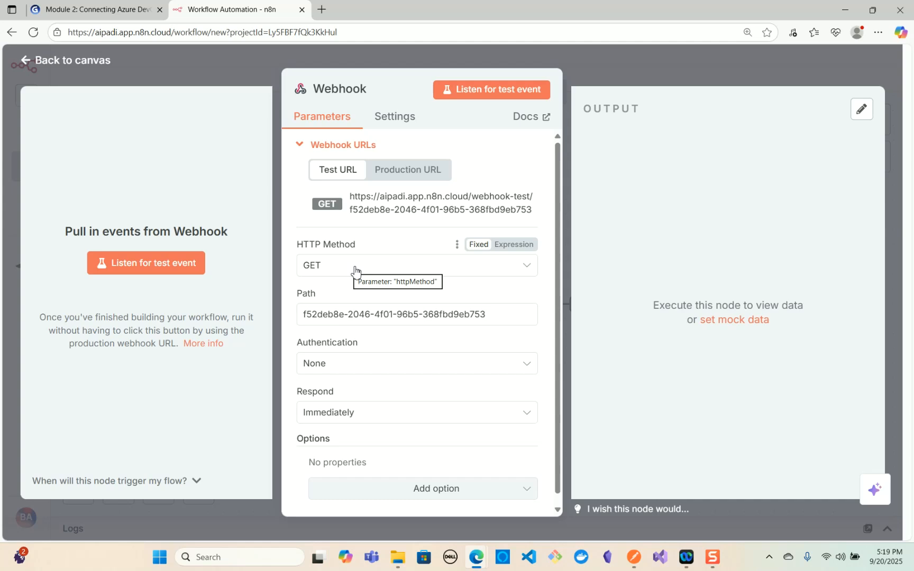
pyautogui.click(355, 271)
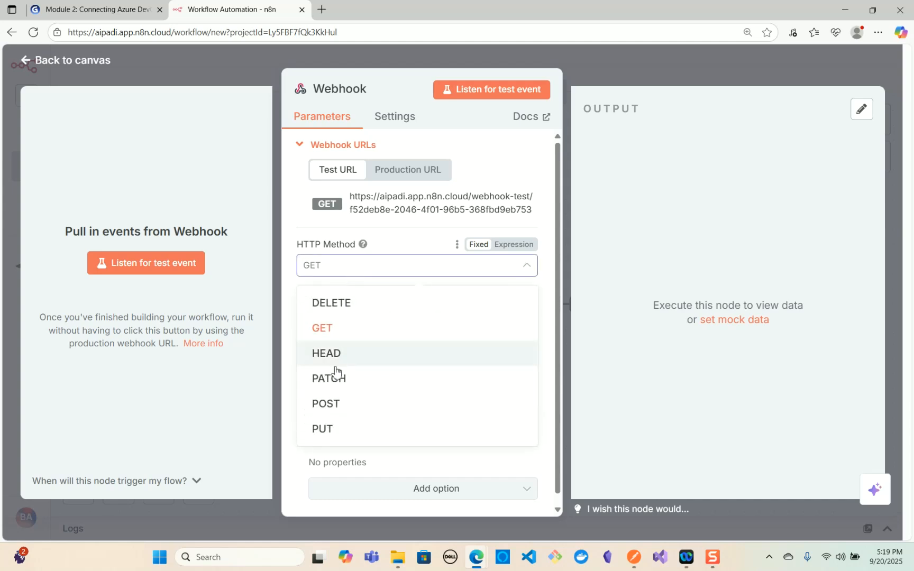
pyautogui.click(332, 406)
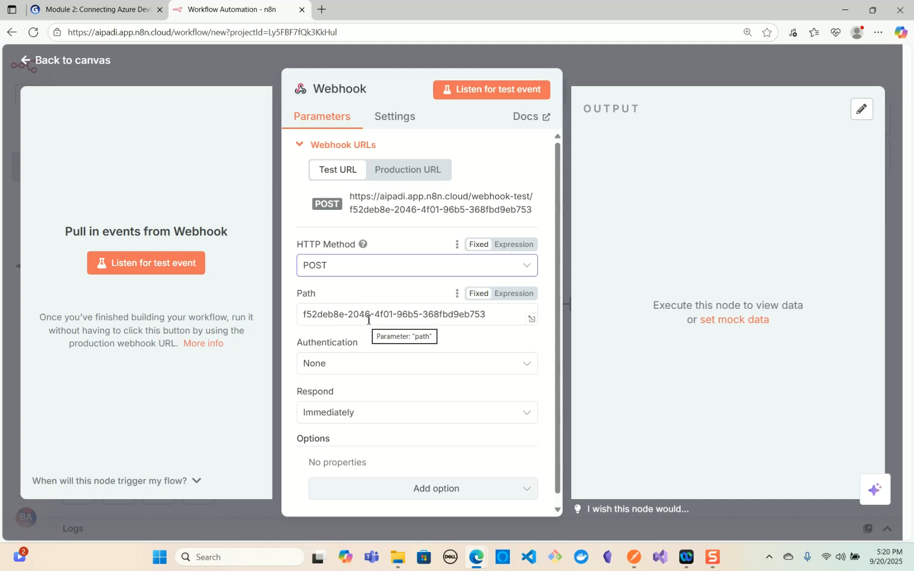
pyautogui.moveTo(496, 315); pyautogui.dragTo(299, 316)
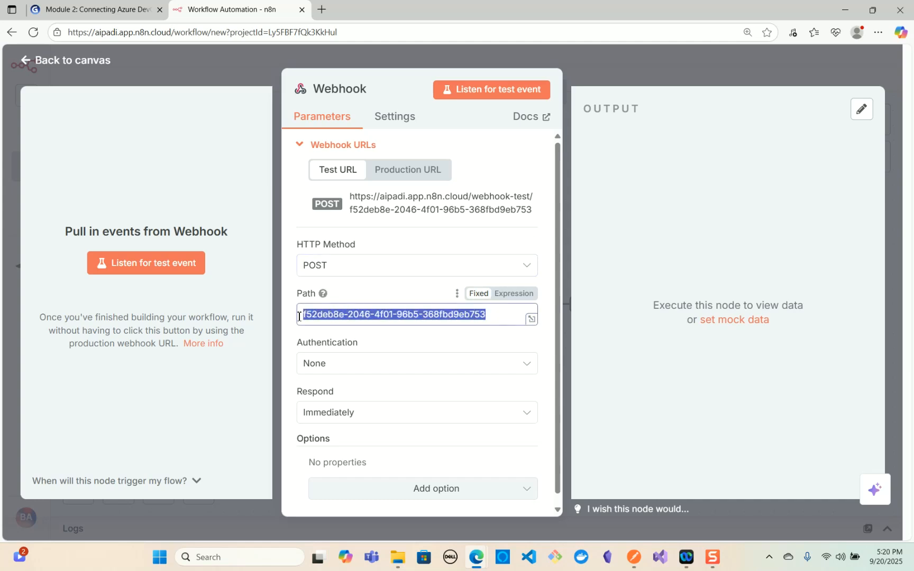
pyautogui.press('BackSpace')
pyautogui.write('Co')
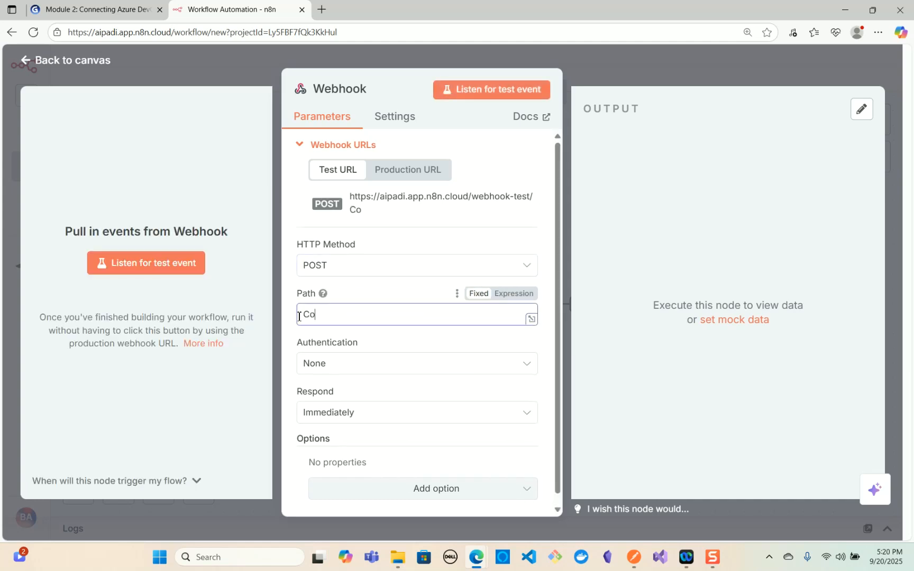
pyautogui.write('deReview')
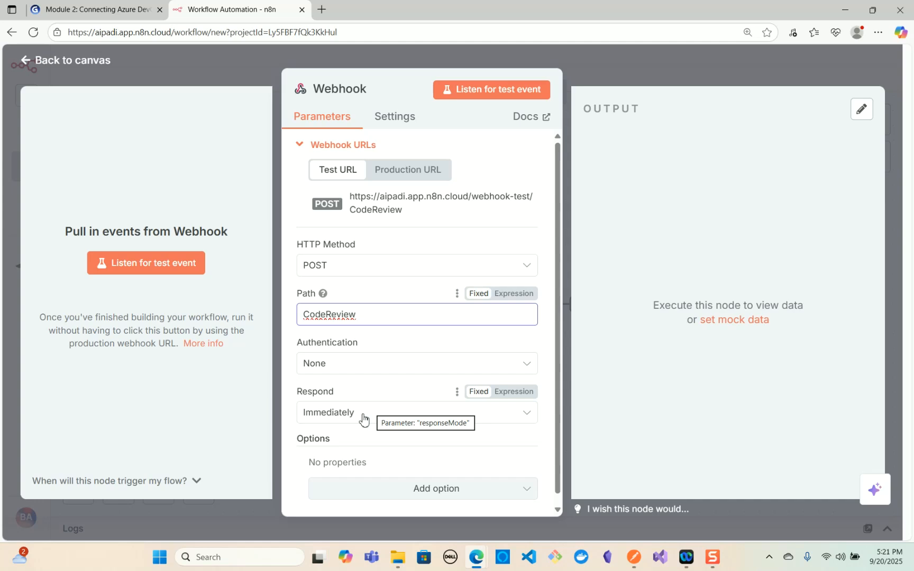
# - Switch to Postman and try to send the sample pull request JSON body as a POST to the CodeReview test webhook URL
pyautogui.hotkey('alt', 'Tab')
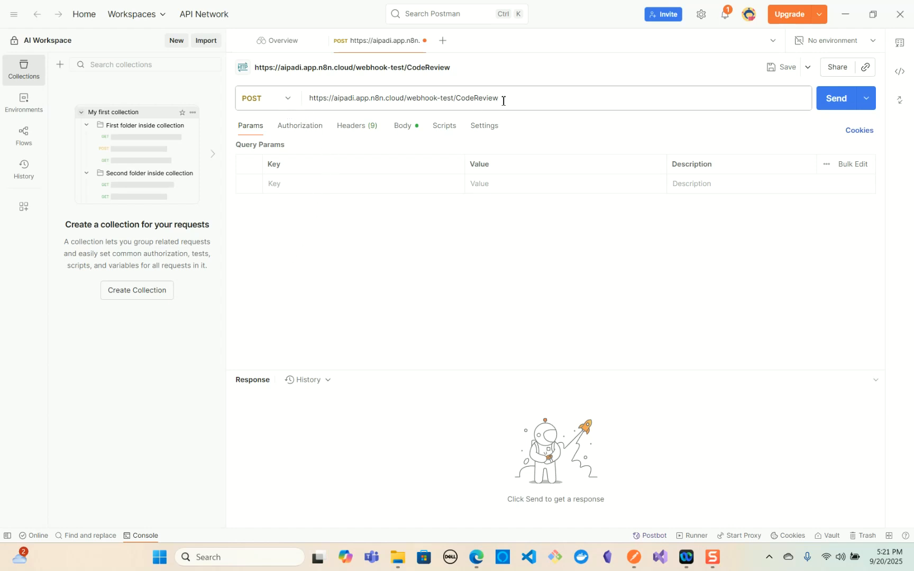
pyautogui.tripleClick(431, 100)
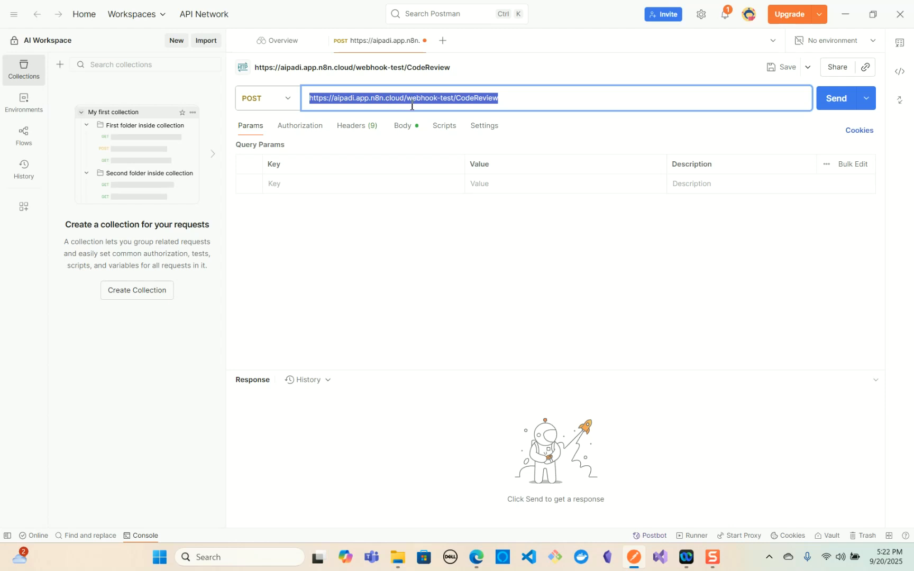
pyautogui.click(403, 126)
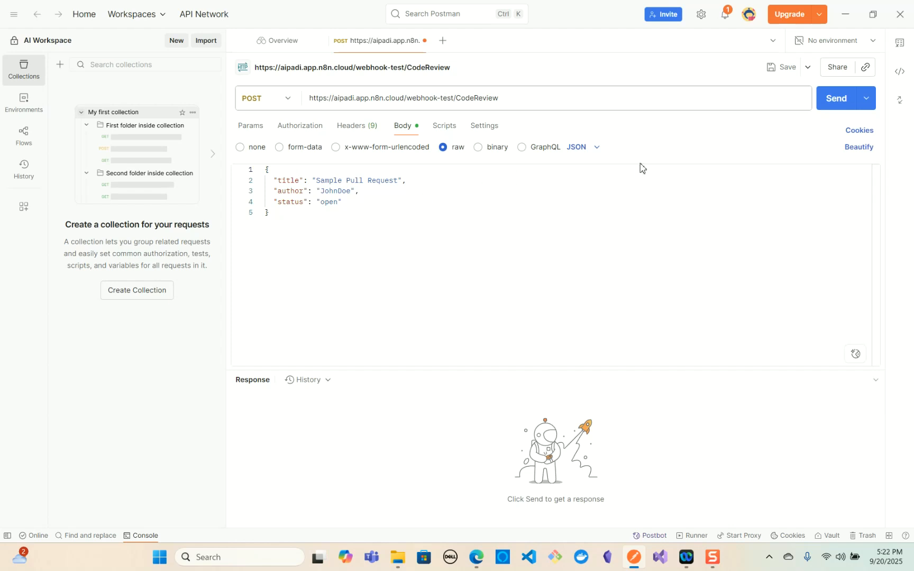
pyautogui.click(827, 110)
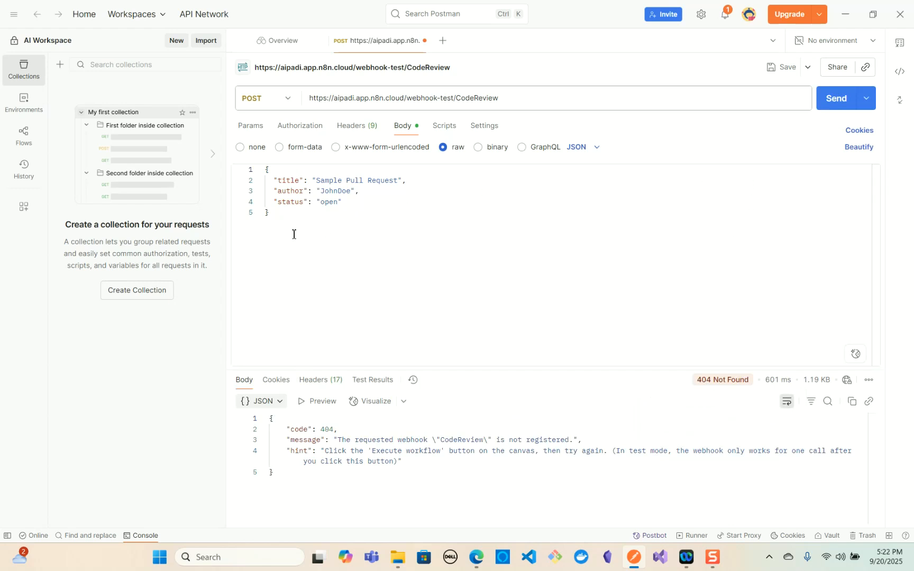
pyautogui.tripleClick(510, 99)
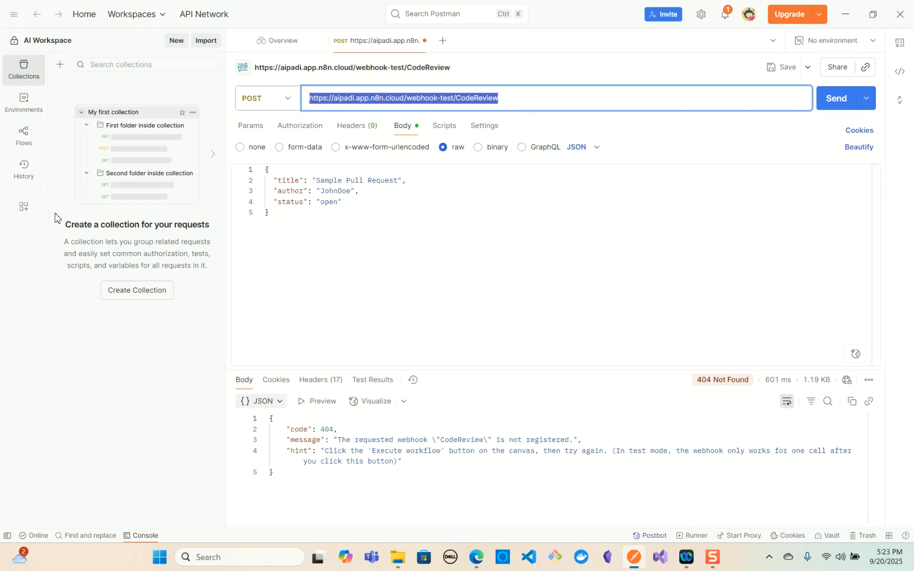
# - Execute the workflow in n8n so it listens for a test call, and resend the POST request from Postman
pyautogui.hotkey('alt', 'Tab')
pyautogui.moveTo(351, 316)
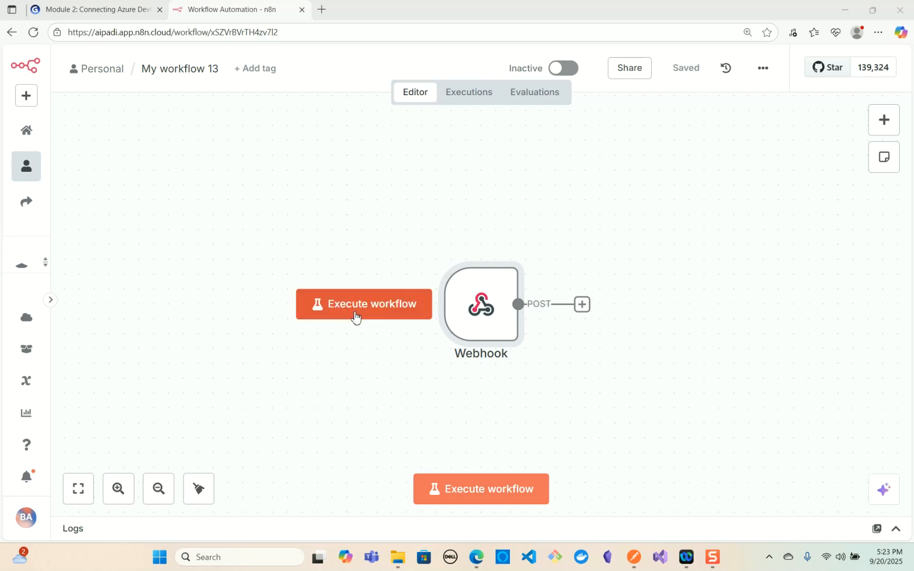
pyautogui.click(354, 310)
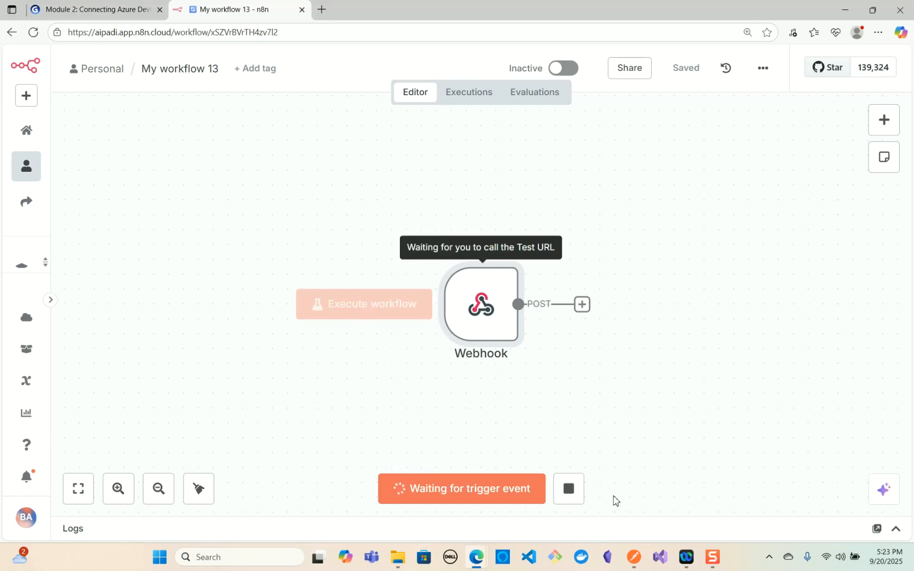
pyautogui.click(637, 558)
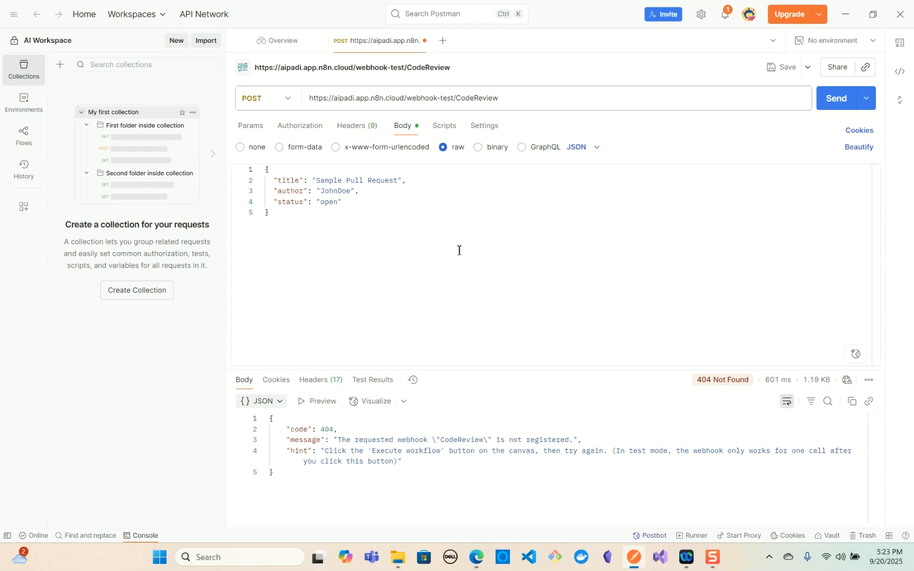
pyautogui.click(841, 110)
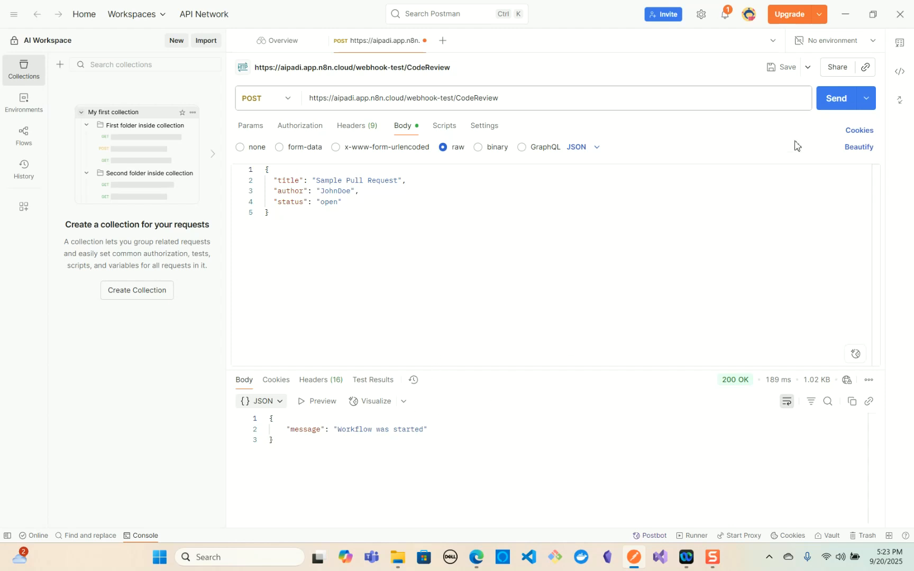
# - Return to n8n, check the workflow's execution history for the test call, and dismiss the update notification
pyautogui.click(844, 15)
pyautogui.moveTo(507, 332)
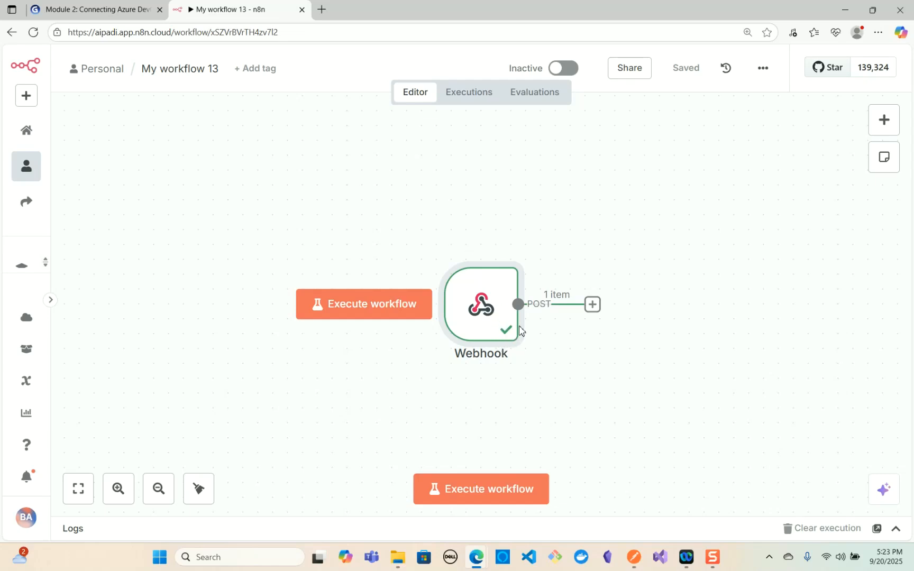
pyautogui.click(473, 99)
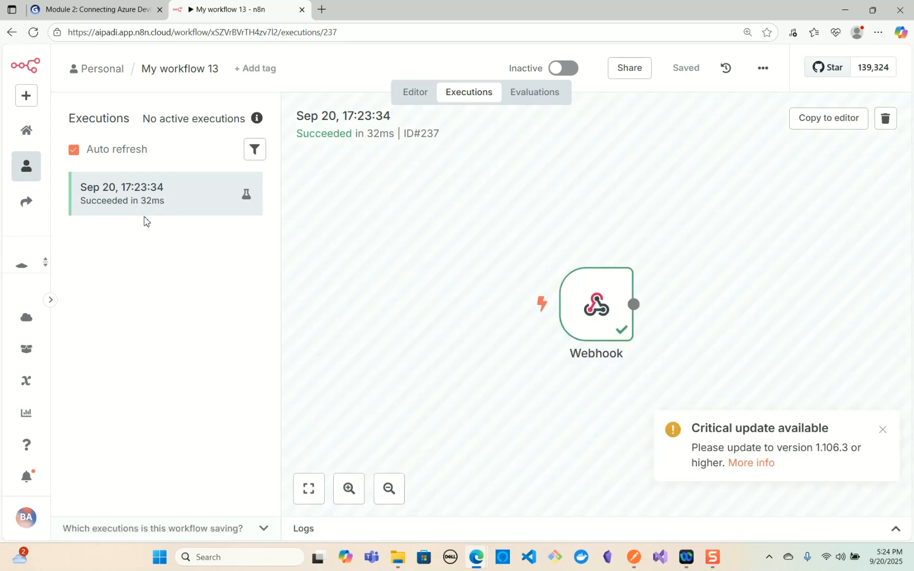
pyautogui.click(882, 429)
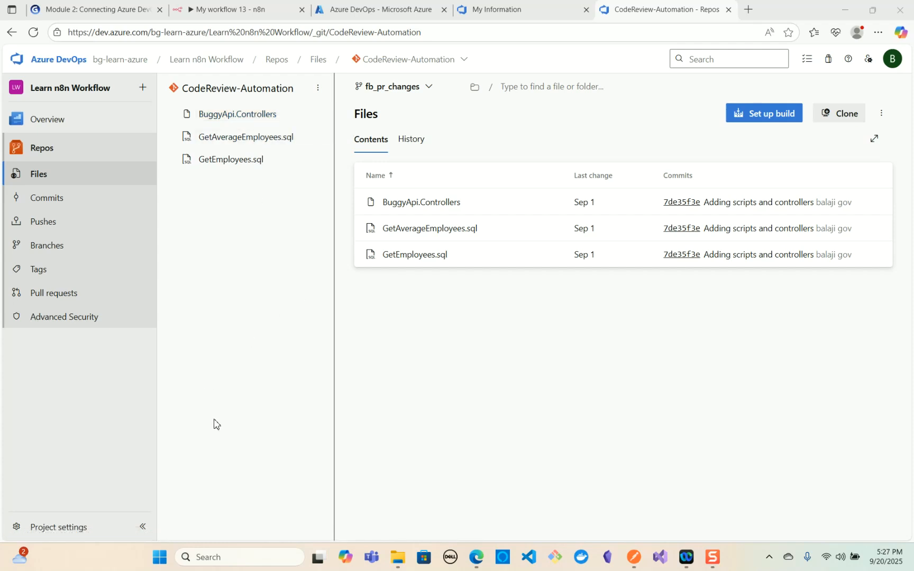
# - Start a new service hooks subscription in the Azure DevOps project settings, using Web Hooks as the service
pyautogui.click(66, 529)
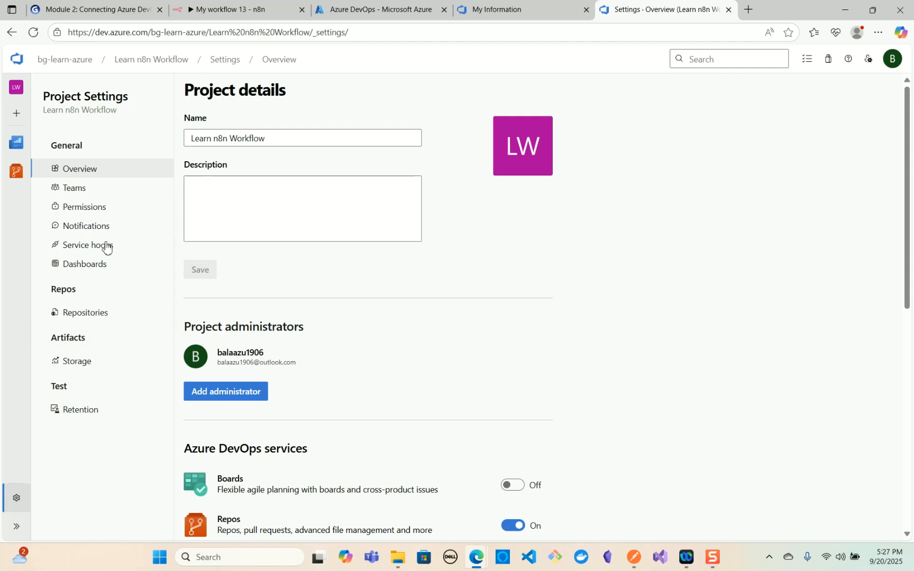
pyautogui.click(104, 252)
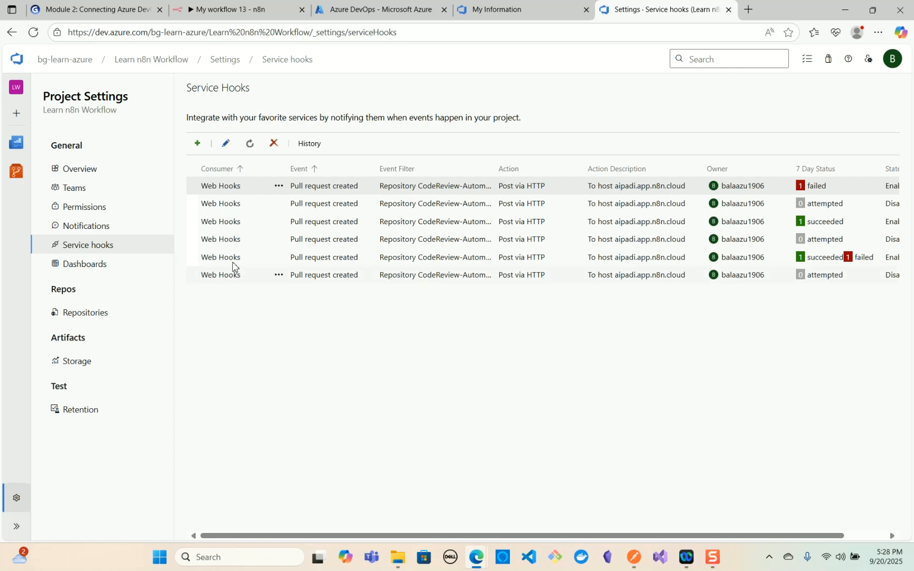
pyautogui.click(199, 145)
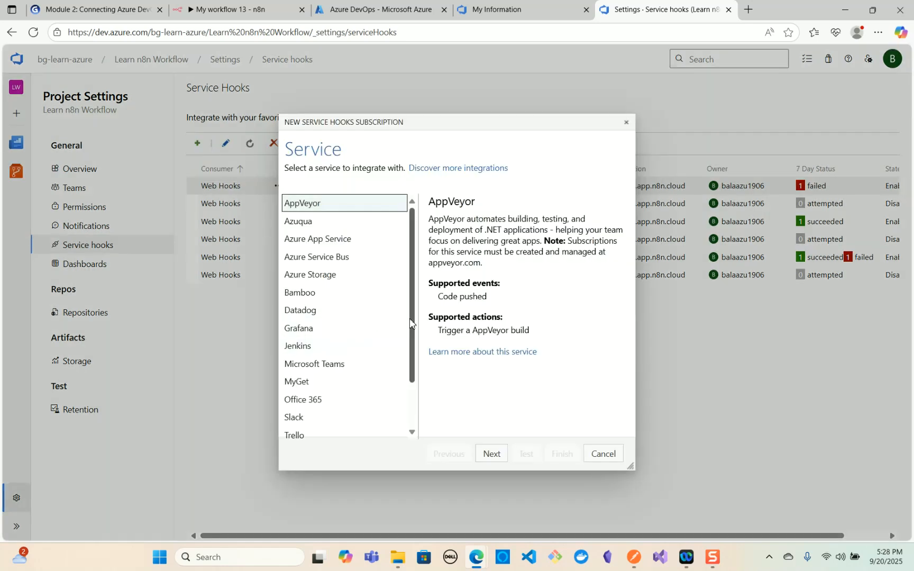
pyautogui.moveTo(412, 325); pyautogui.dragTo(412, 373)
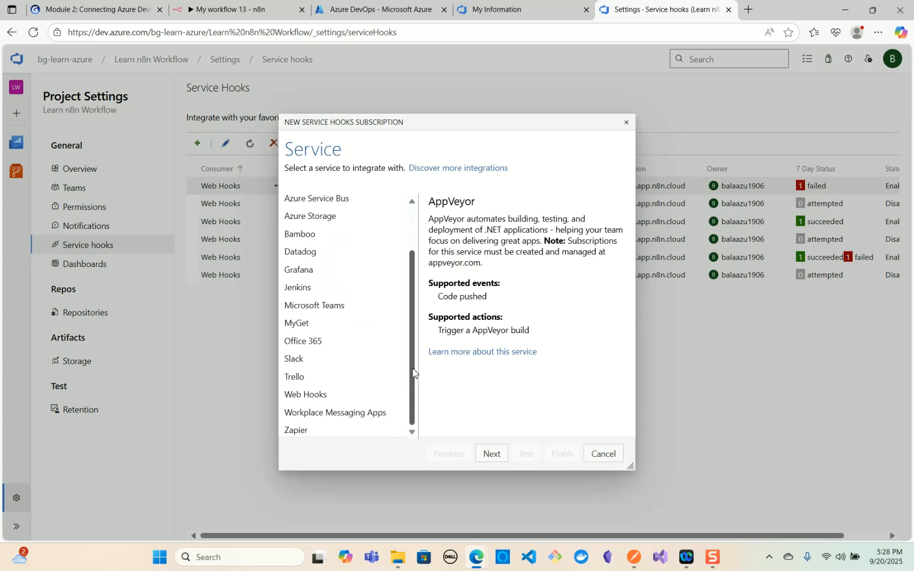
pyautogui.click(341, 400)
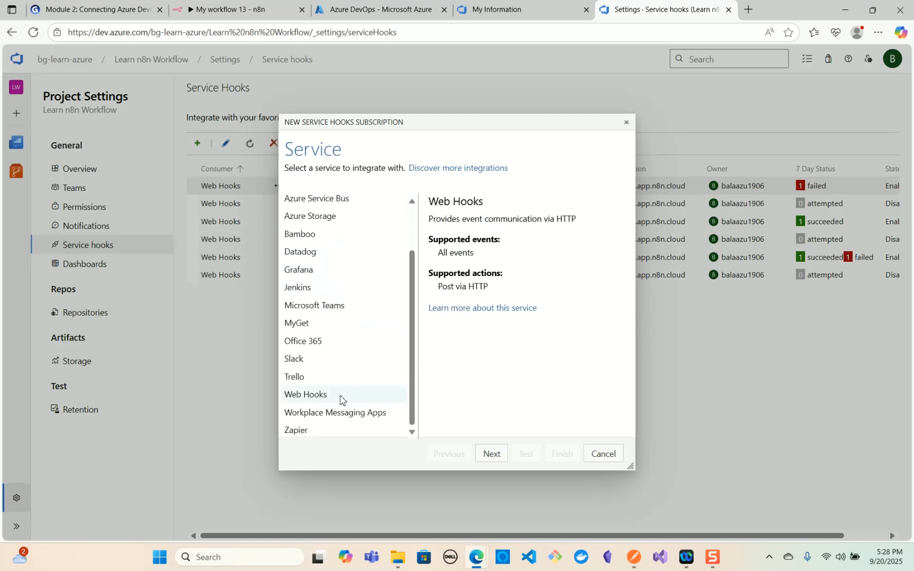
pyautogui.click(484, 456)
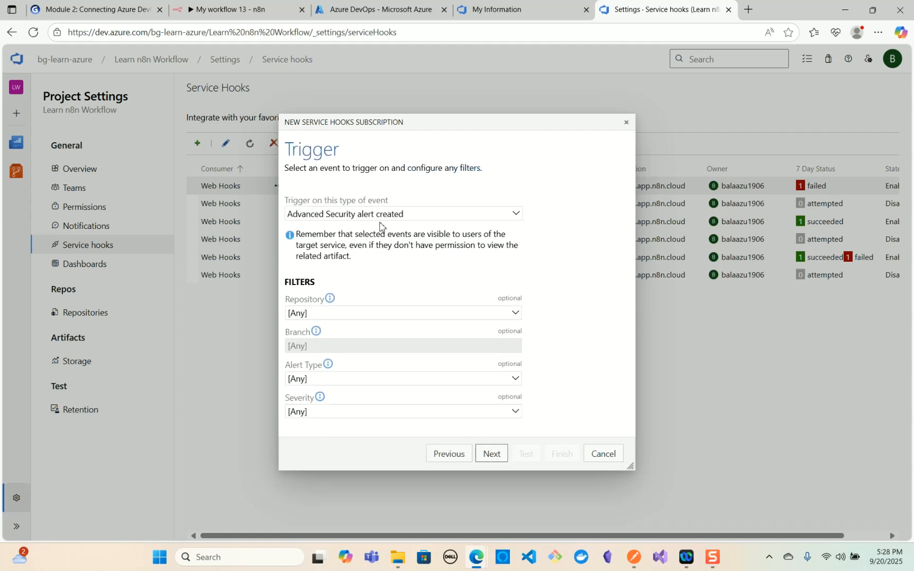
# - Set the subscription to trigger on Pull request created, filtered to the CodeReview-Automation repository, and proceed to the action settings
pyautogui.click(518, 217)
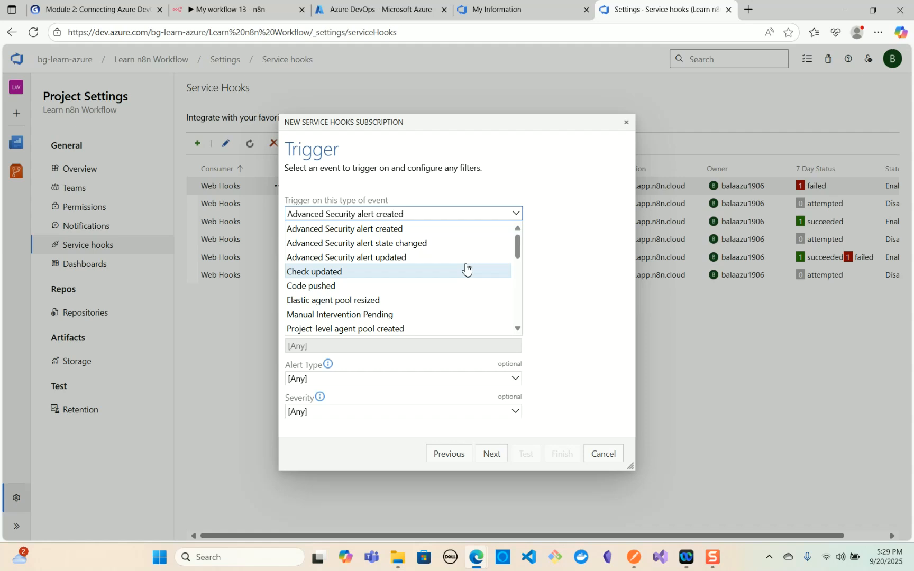
pyautogui.scroll(-4, 465, 270)
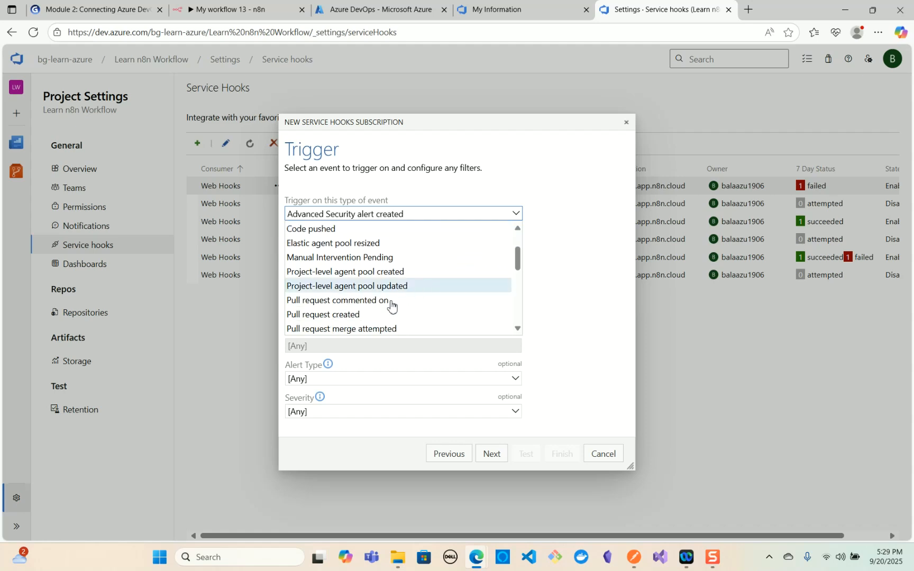
pyautogui.click(356, 315)
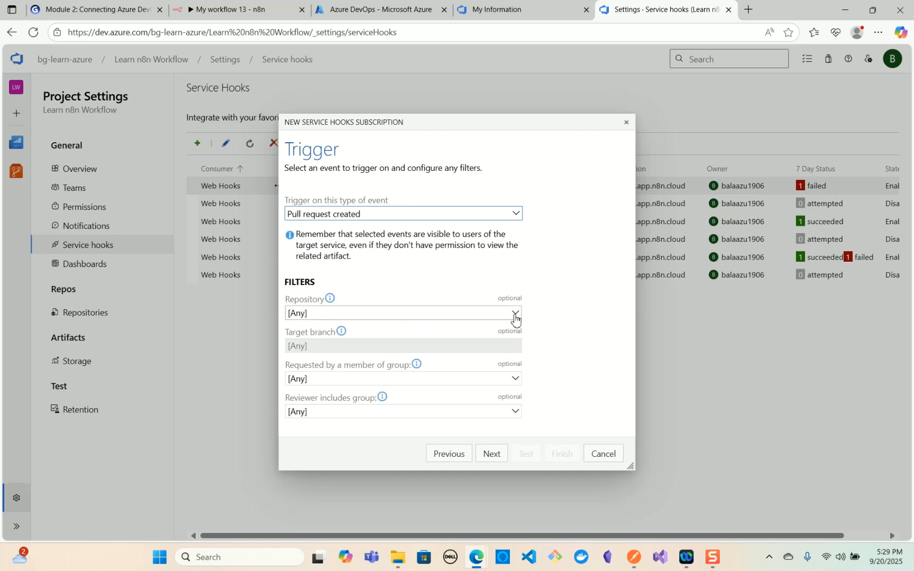
pyautogui.click(514, 315)
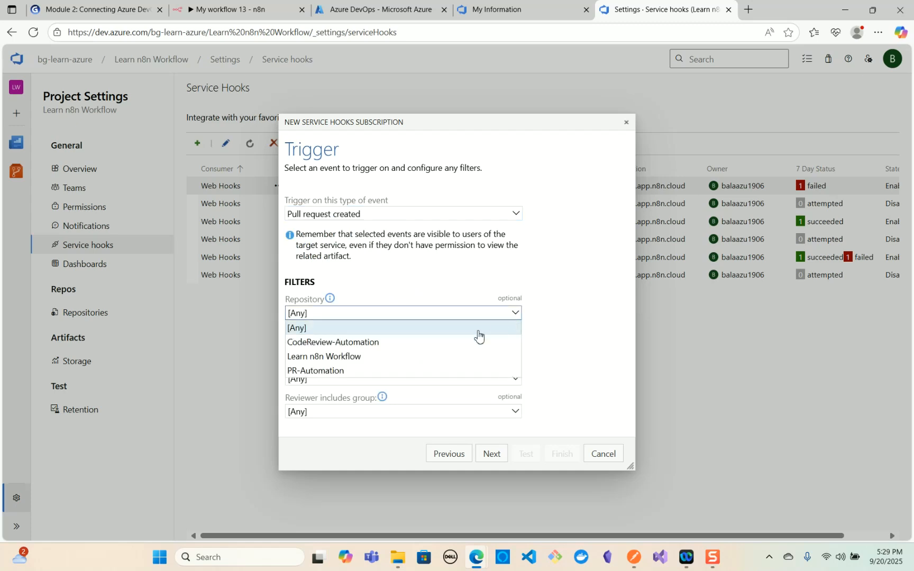
pyautogui.click(372, 346)
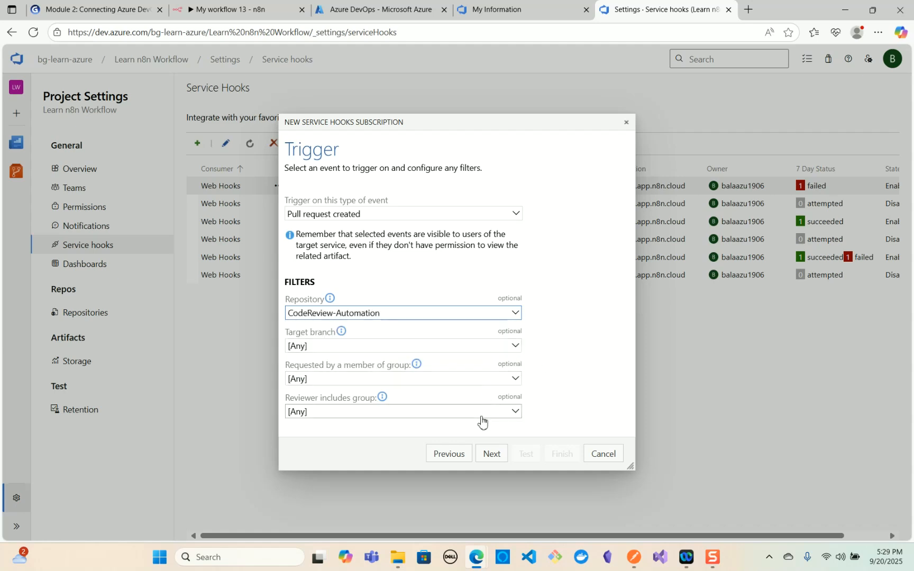
pyautogui.click(487, 455)
# - Switch to the n8n workflow and copy the Webhook node's test URL
pyautogui.click(485, 349)
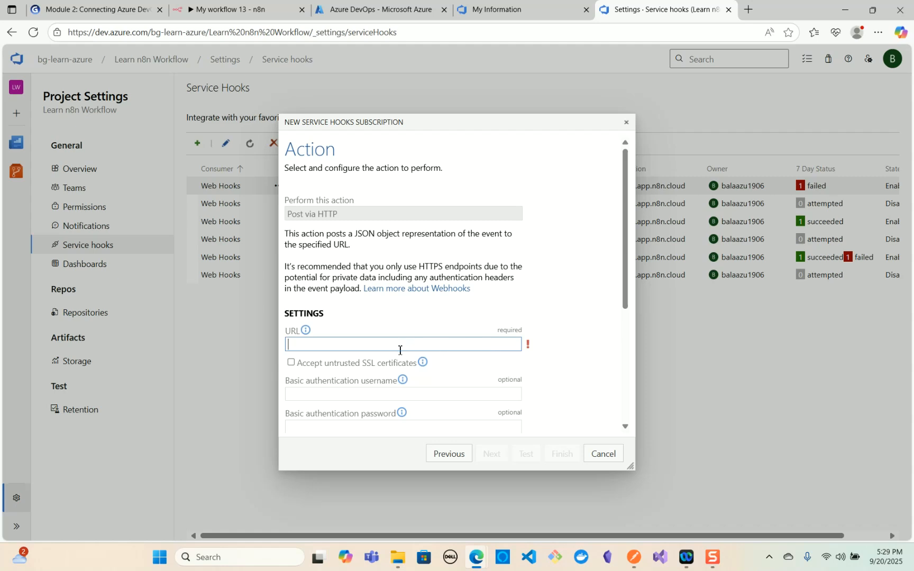
pyautogui.click(238, 13)
pyautogui.moveTo(475, 328)
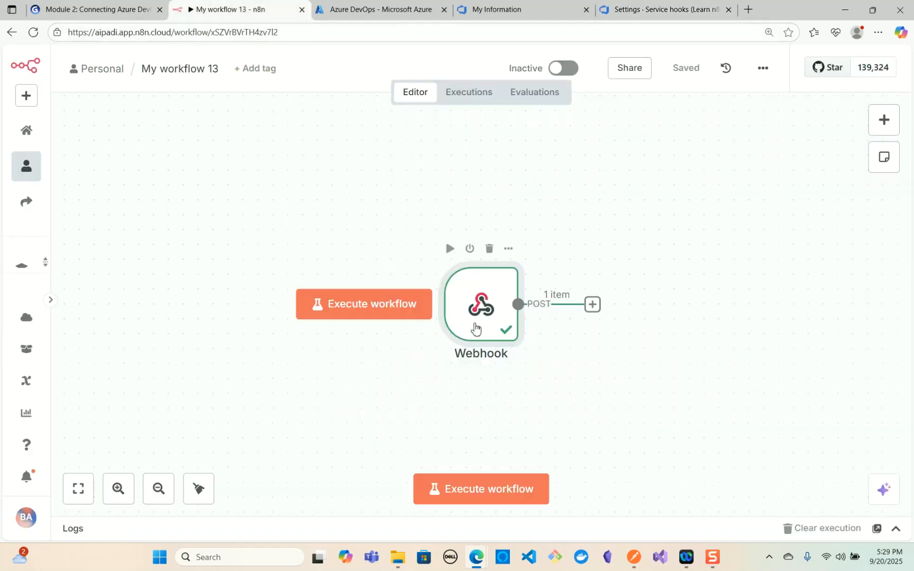
pyautogui.doubleClick(475, 328)
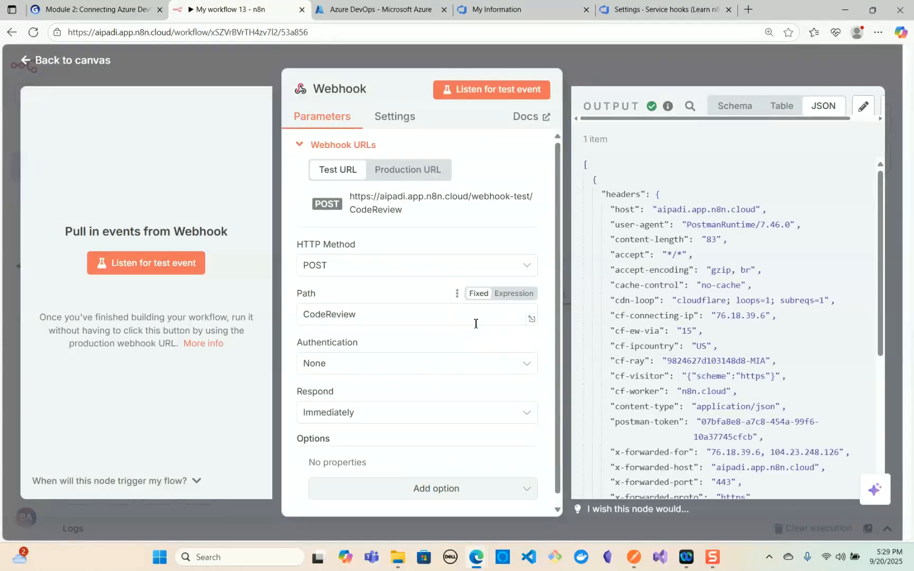
pyautogui.click(390, 215)
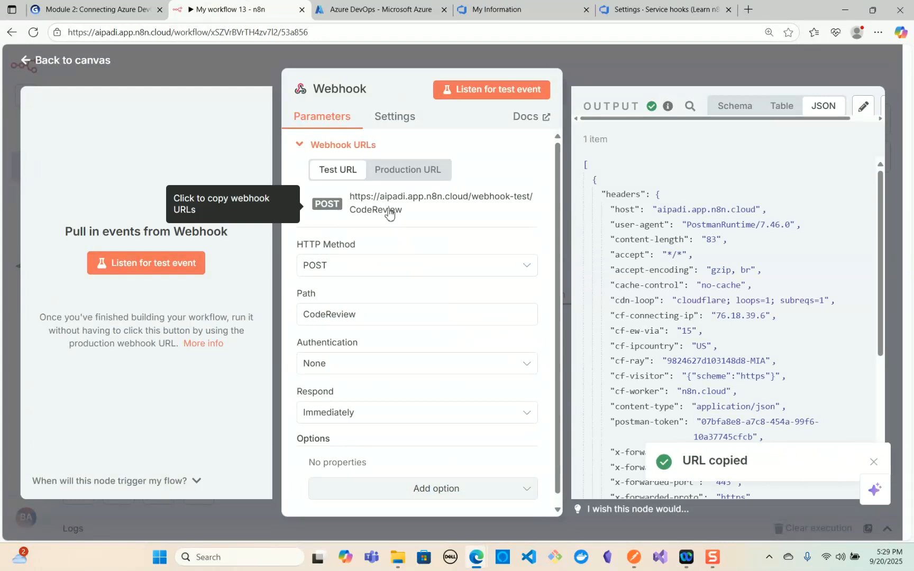
pyautogui.click(630, 11)
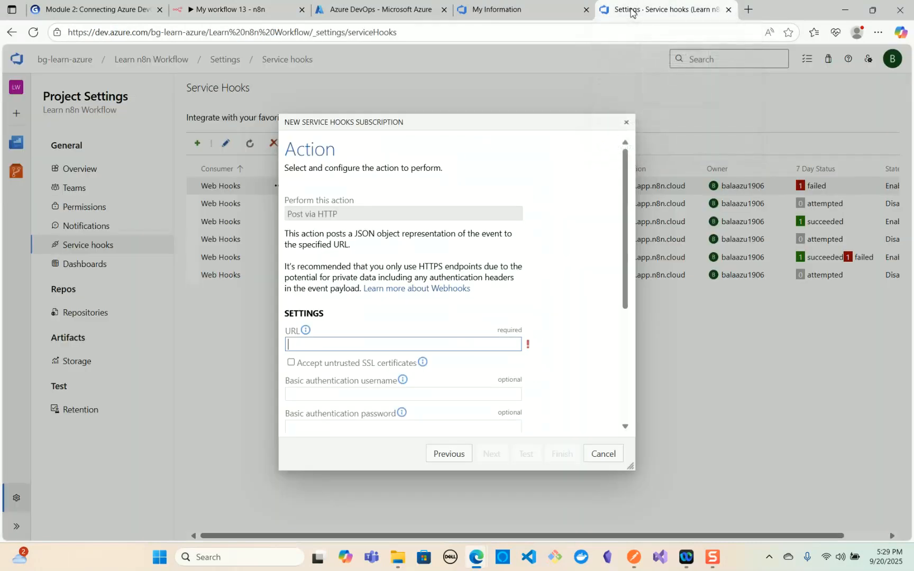
pyautogui.rightClick(357, 343)
pyautogui.click(396, 228)
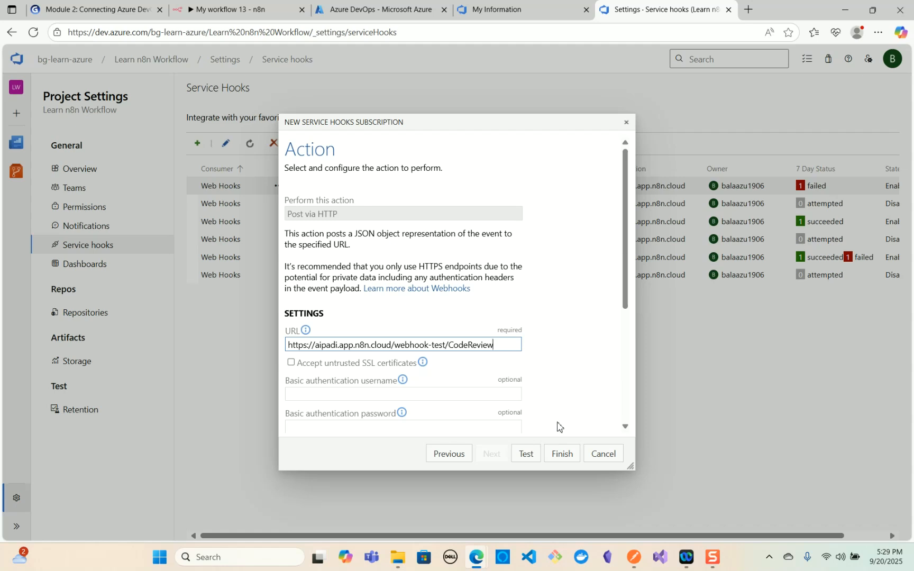
pyautogui.click(563, 458)
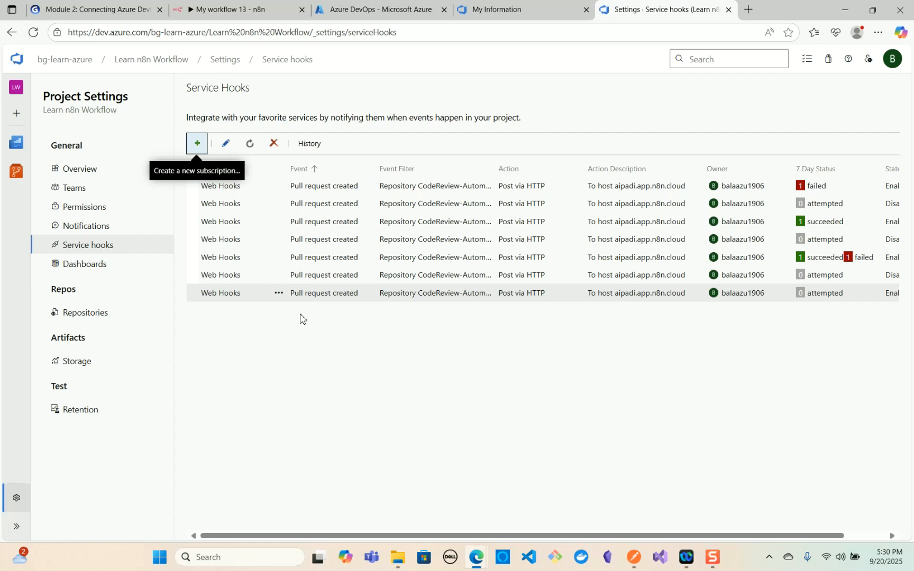
# - Open the newly created Web Hooks subscription for editing and proceed to its action settings
pyautogui.click(278, 294)
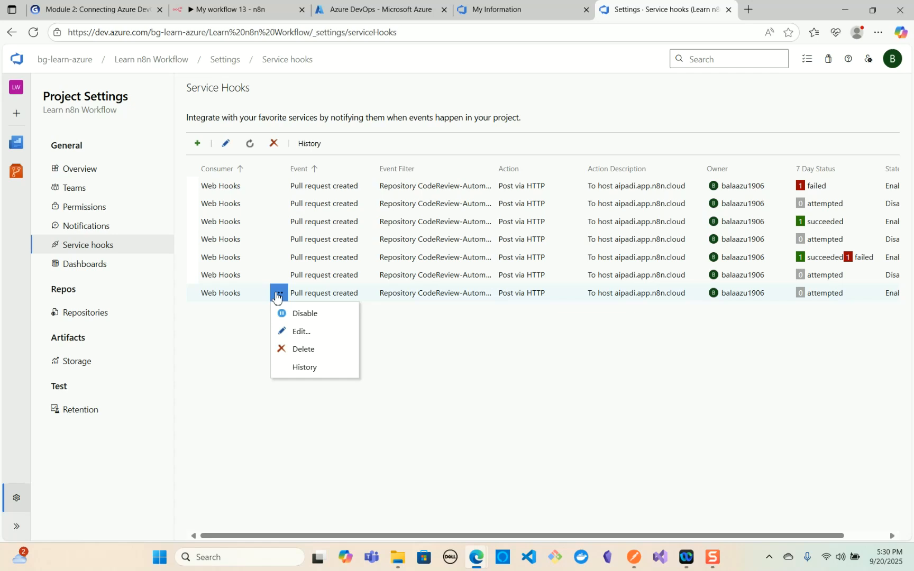
pyautogui.click(292, 333)
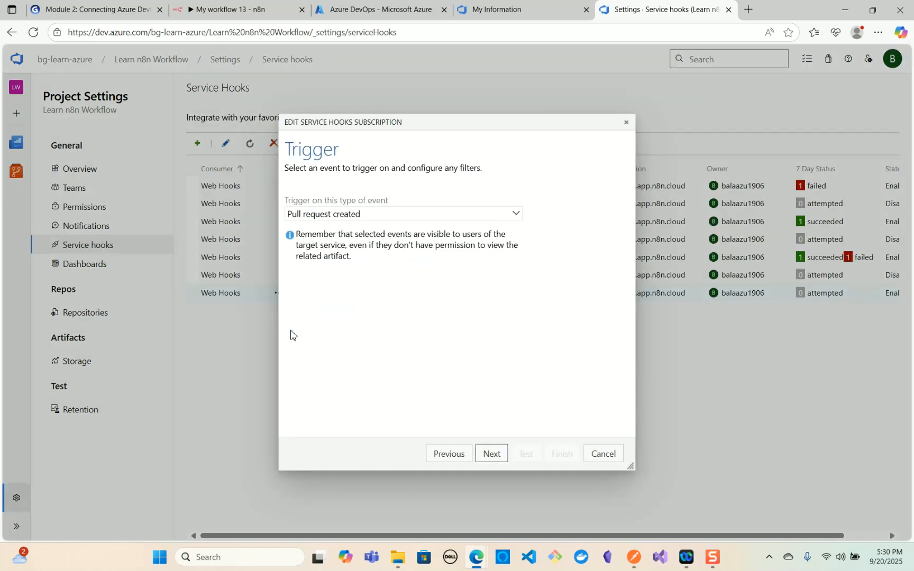
pyautogui.click(499, 457)
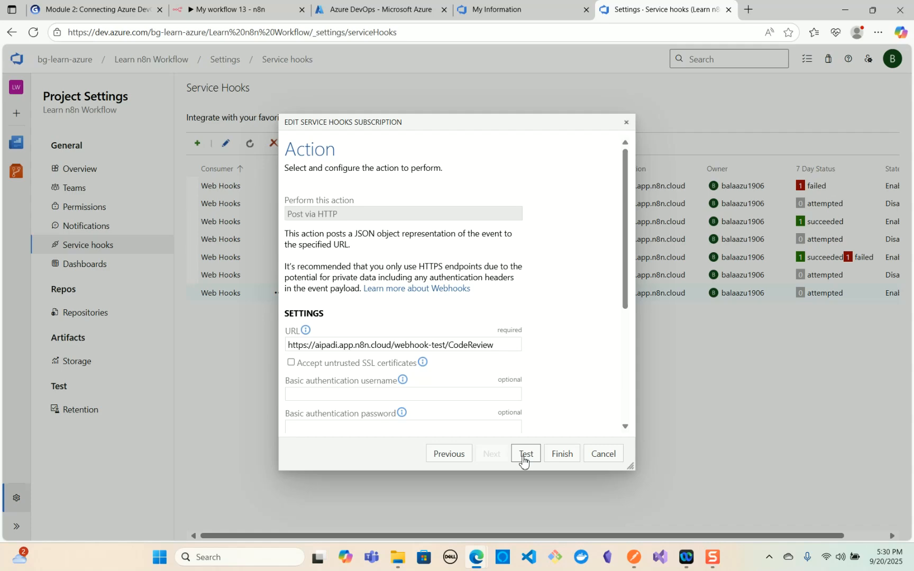
# - Switch to n8n, leave the Webhook node's details, and execute the workflow so it listens for a test call
pyautogui.click(240, 14)
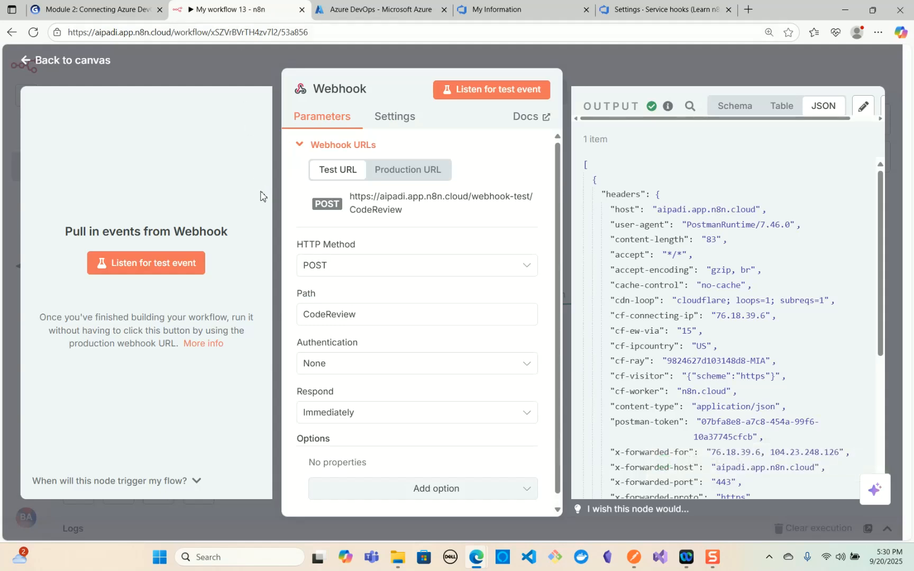
pyautogui.click(42, 61)
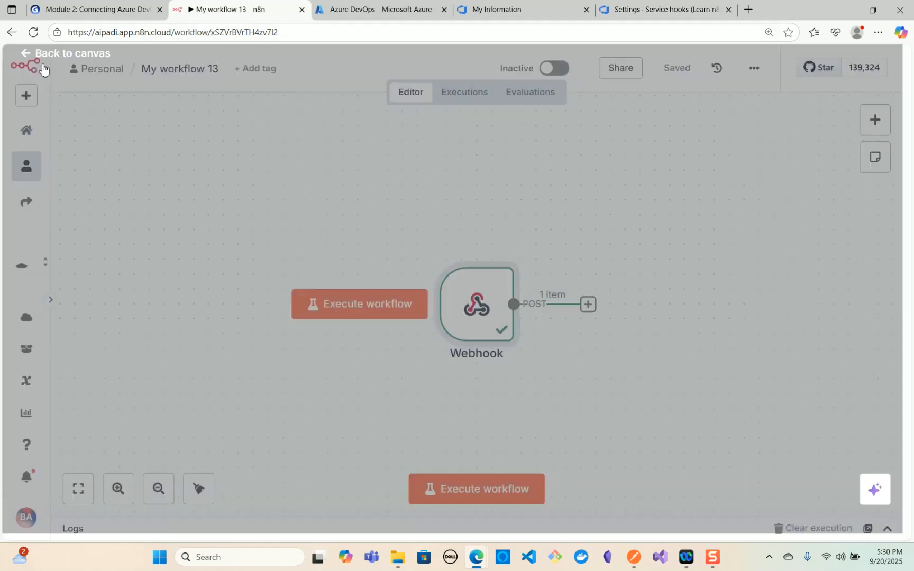
pyautogui.moveTo(405, 332)
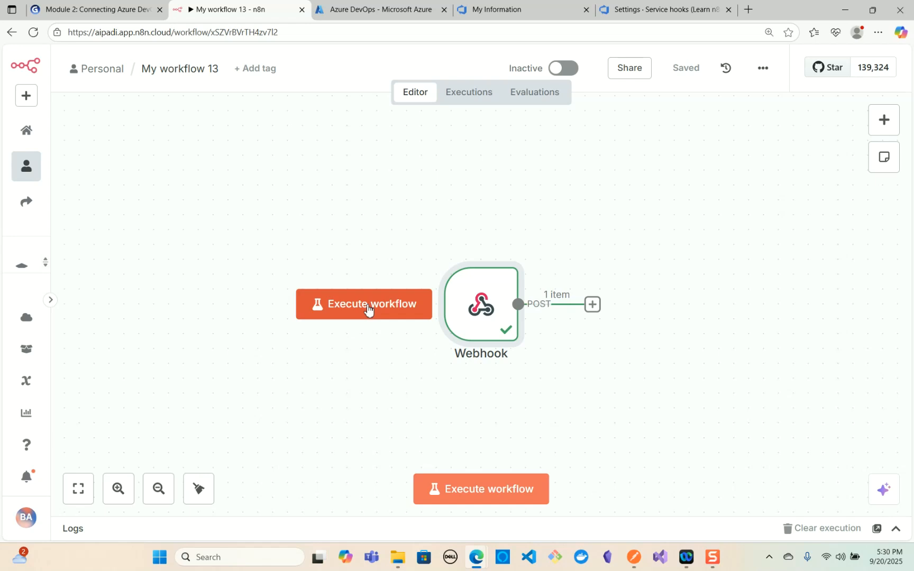
pyautogui.click(368, 310)
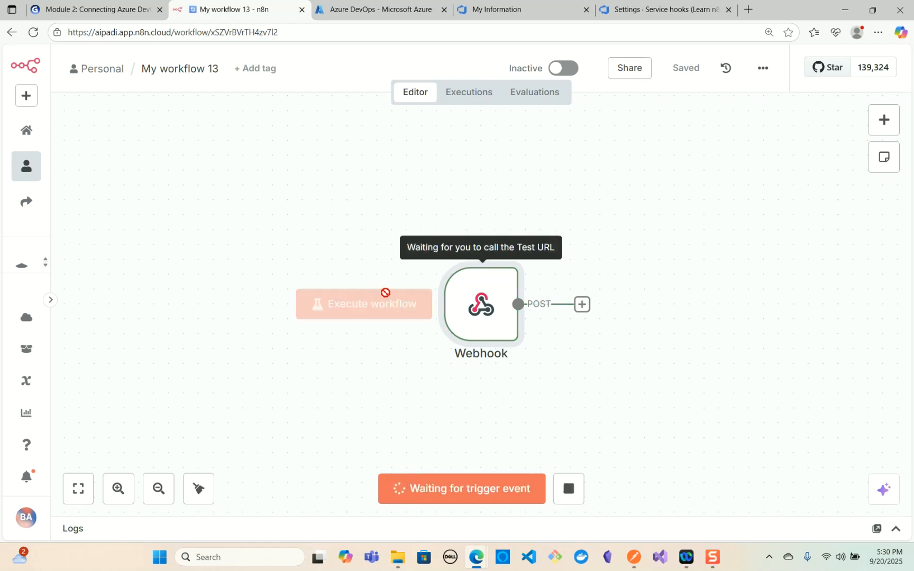
# - Return to the Azure DevOps subscription, send a test notification to the webhook, and dismiss its result
pyautogui.click(670, 12)
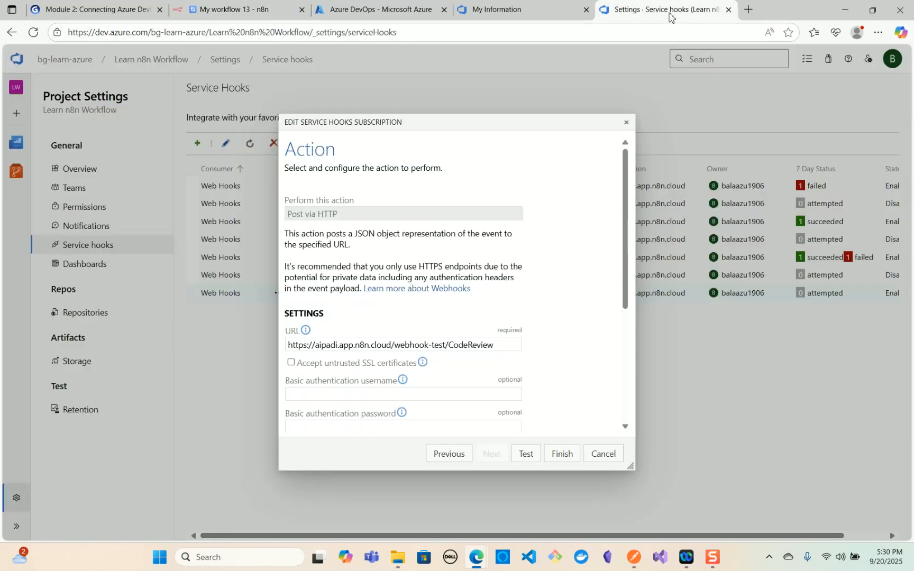
pyautogui.click(526, 455)
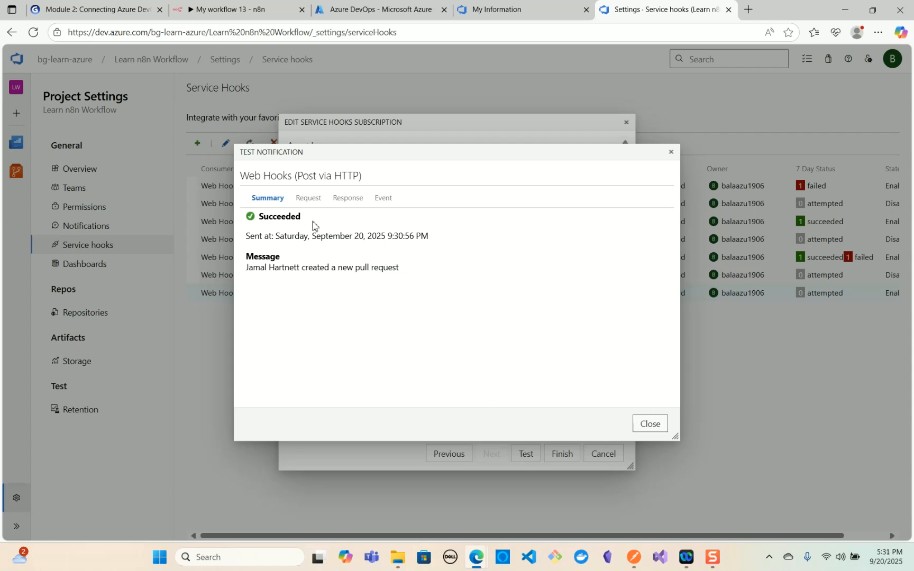
pyautogui.click(650, 424)
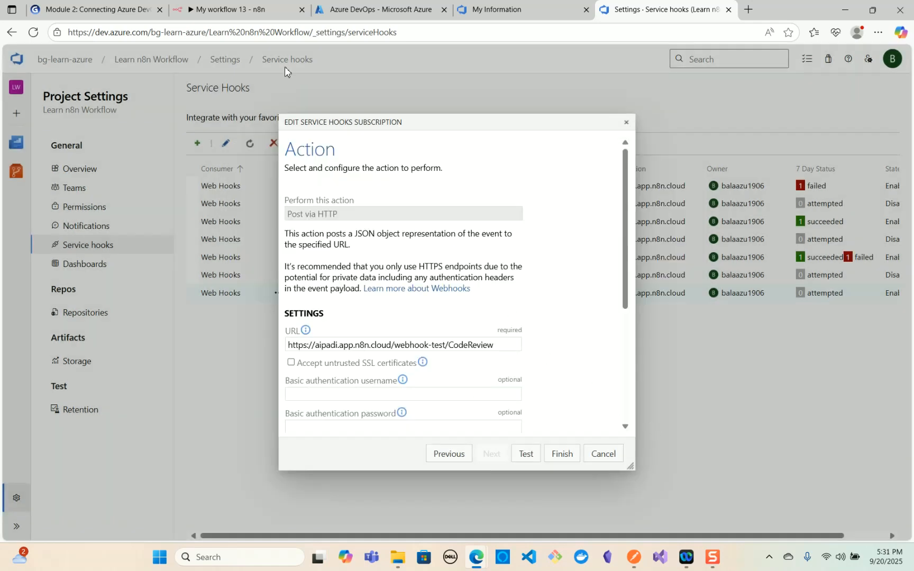
# - Switch to n8n and examine the latest test run in the workflow's execution history
pyautogui.click(230, 9)
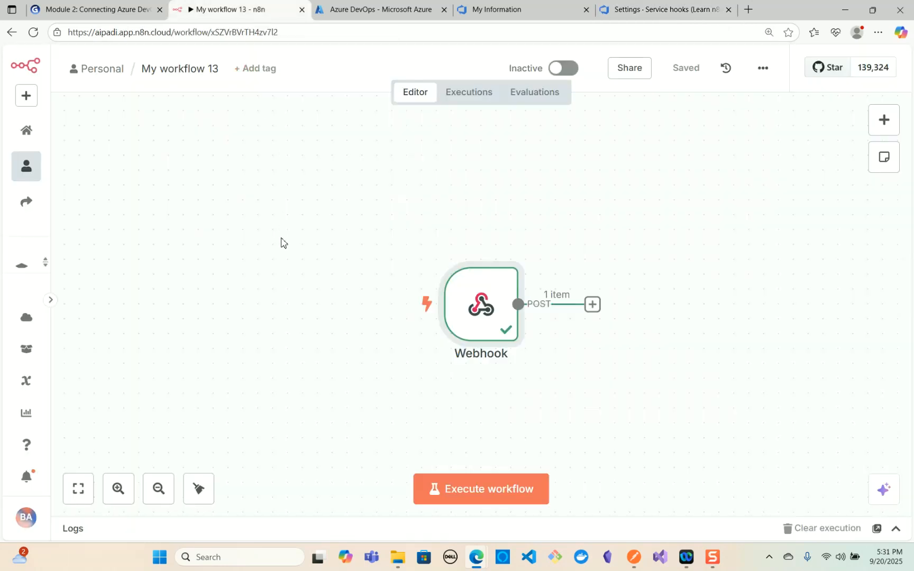
pyautogui.click(469, 93)
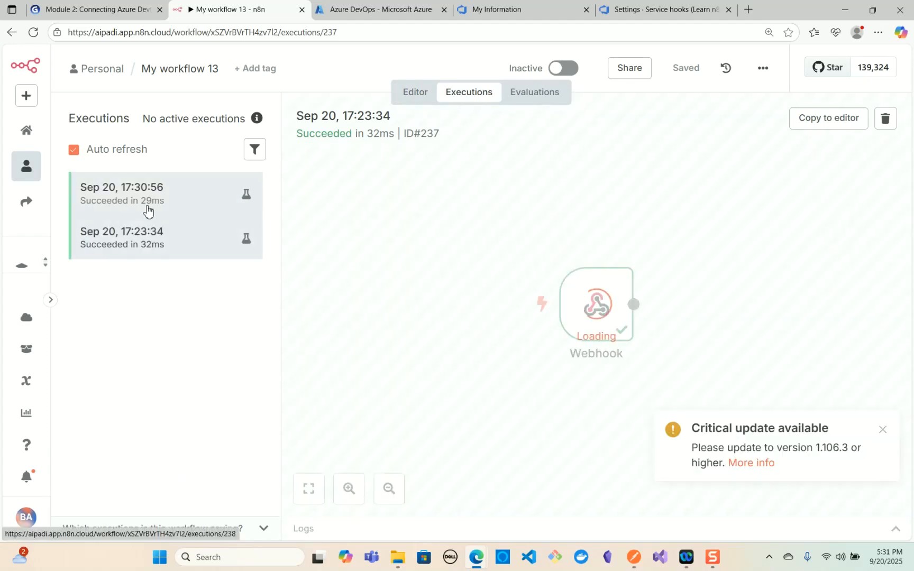
pyautogui.click(148, 207)
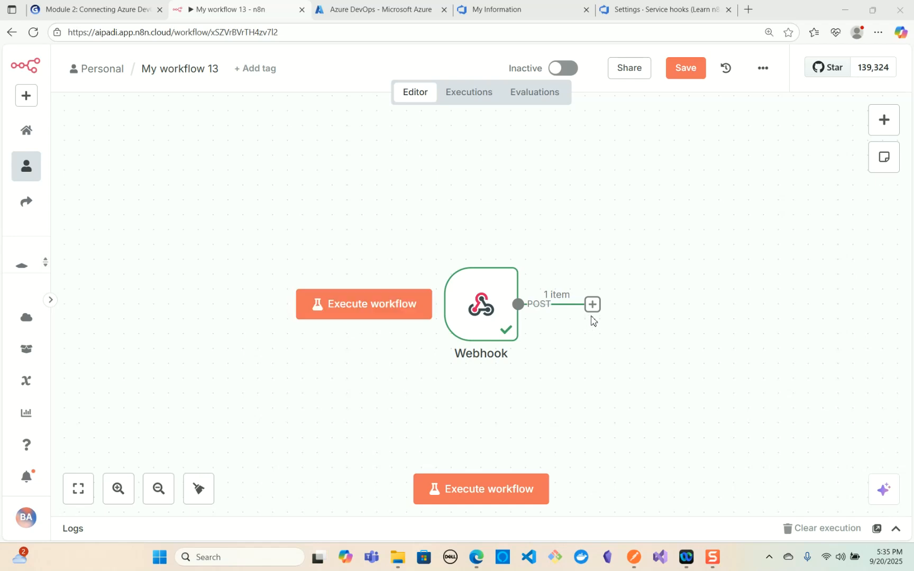
# - Add an Edit Fields (Set) node after the Webhook node, using Manual Mapping mode
pyautogui.click(592, 305)
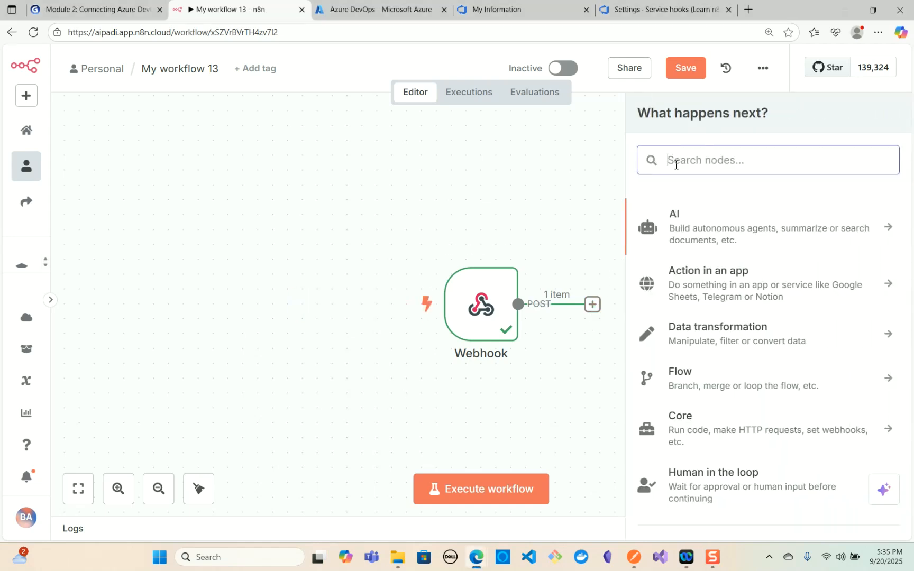
pyautogui.write('Set')
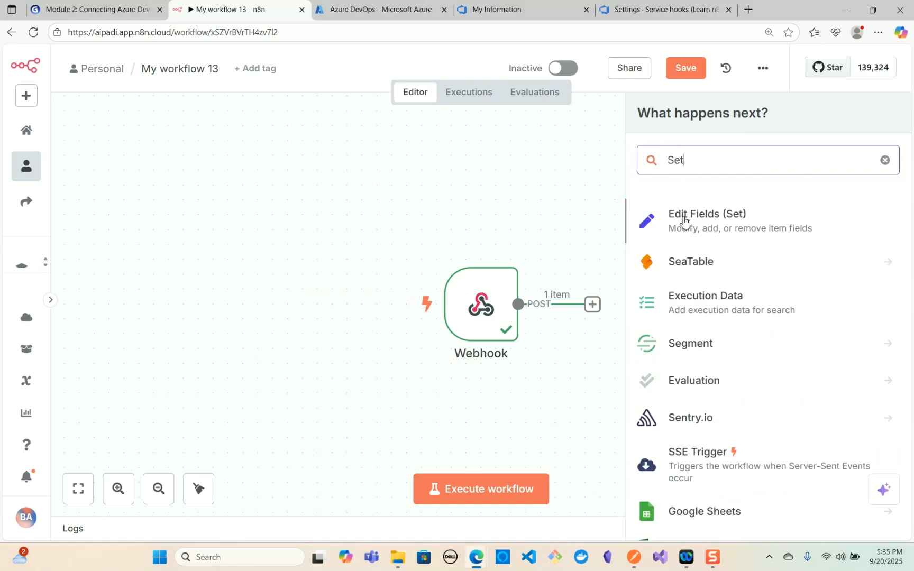
pyautogui.click(710, 231)
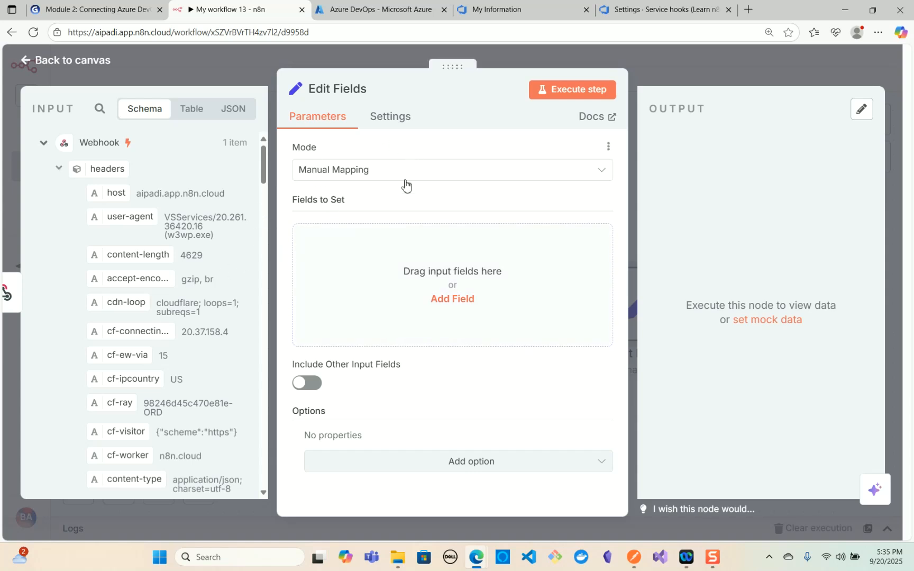
pyautogui.click(374, 175)
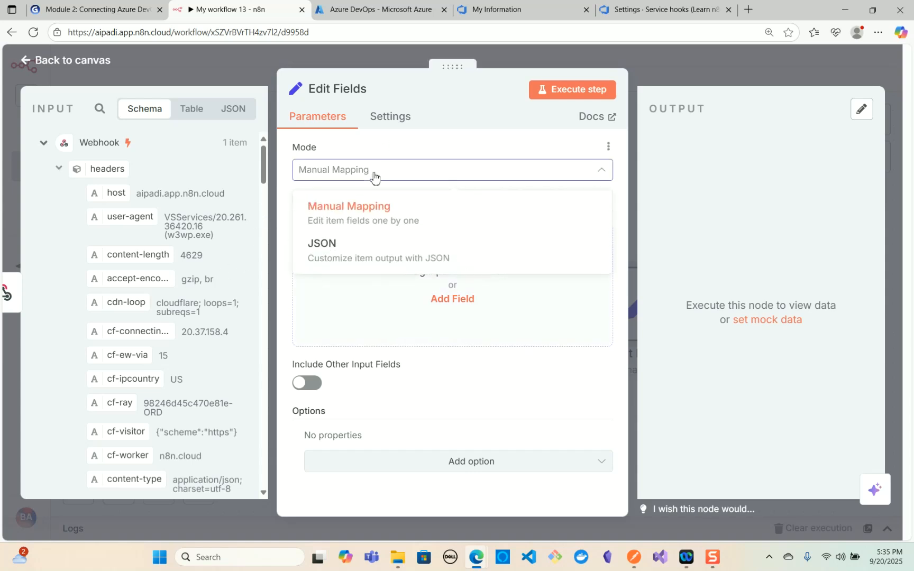
pyautogui.click(359, 222)
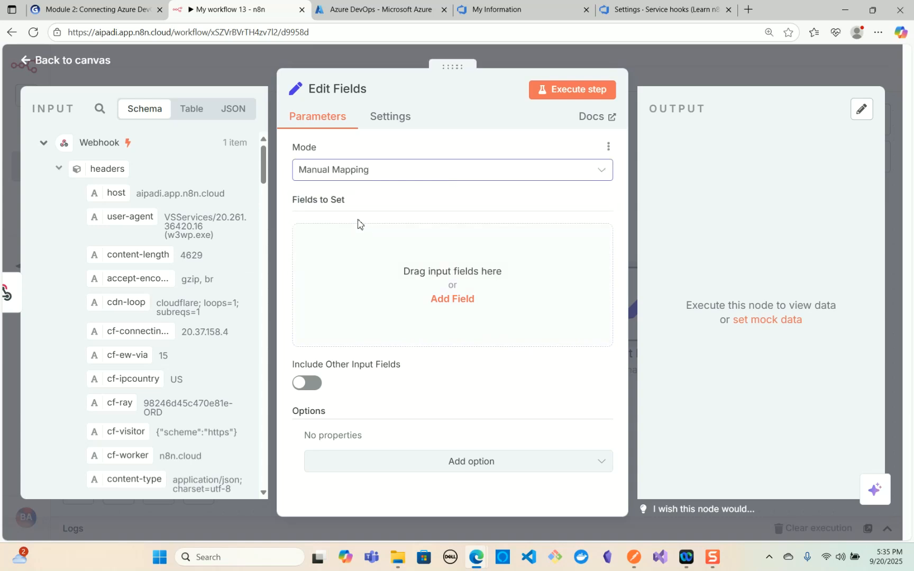
# - Add a string field named prid to the Edit Fields node
pyautogui.click(443, 300)
pyautogui.click(385, 243)
pyautogui.write('prid')
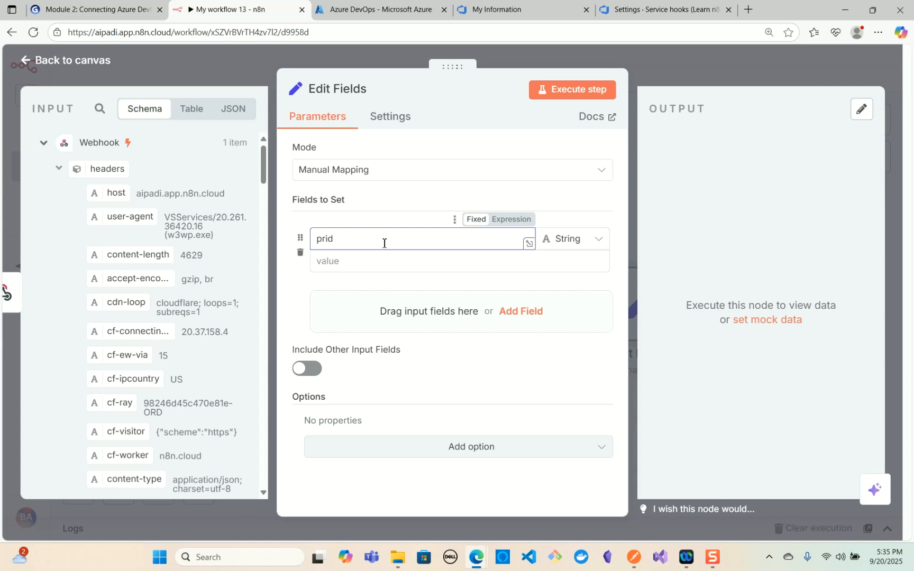
# - Map pullRequestId from the webhook body's resource data to the value of the prid field
pyautogui.click(342, 265)
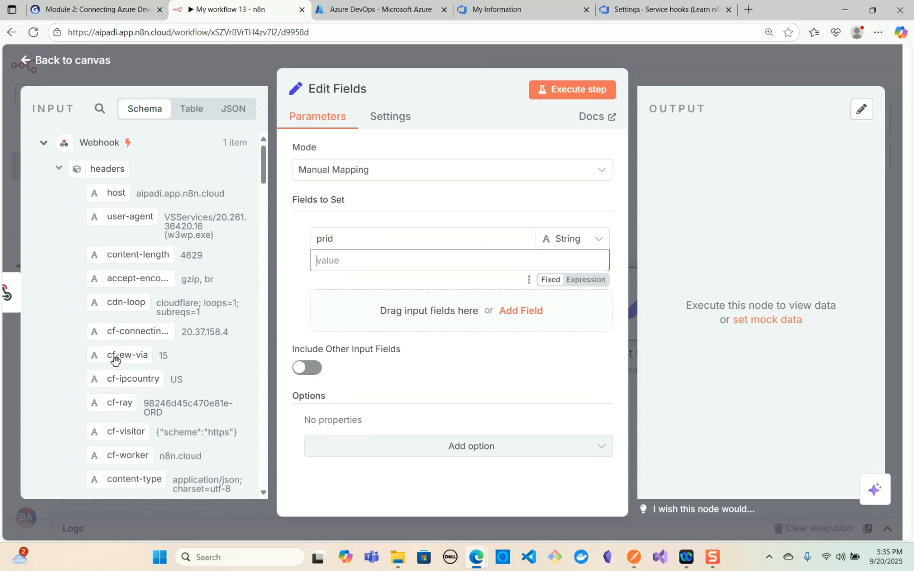
pyautogui.click(58, 168)
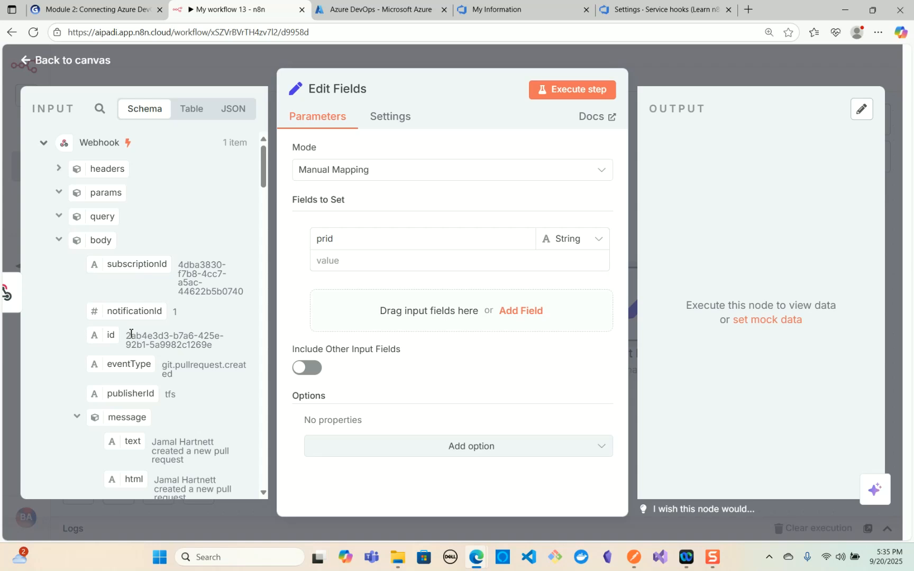
pyautogui.scroll(-2, 131, 334)
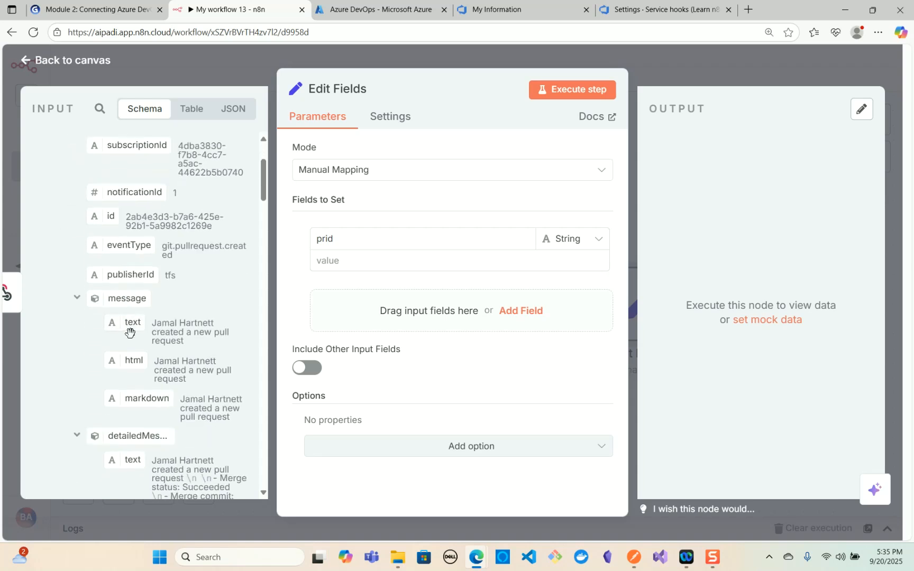
pyautogui.click(78, 298)
pyautogui.click(84, 326)
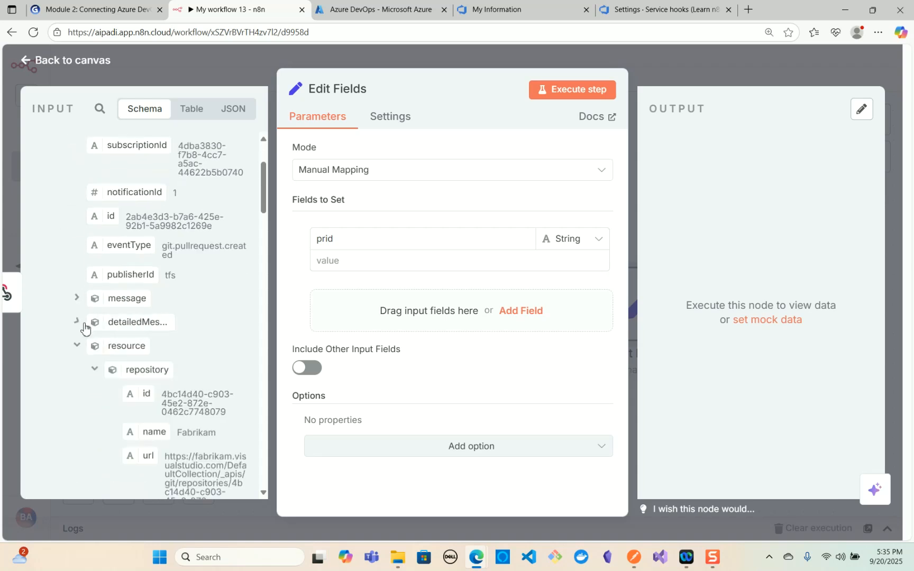
pyautogui.scroll(-1, 132, 350)
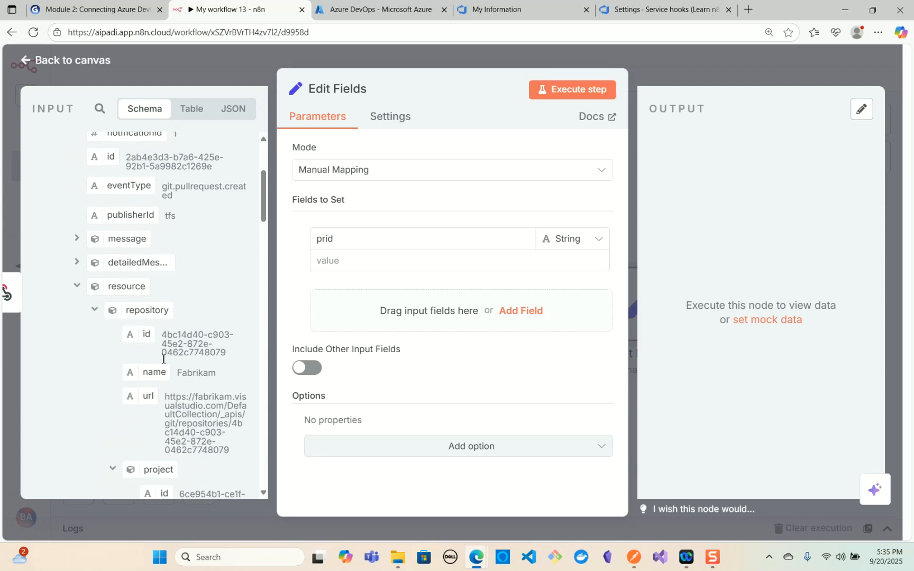
pyautogui.scroll(-3, 148, 358)
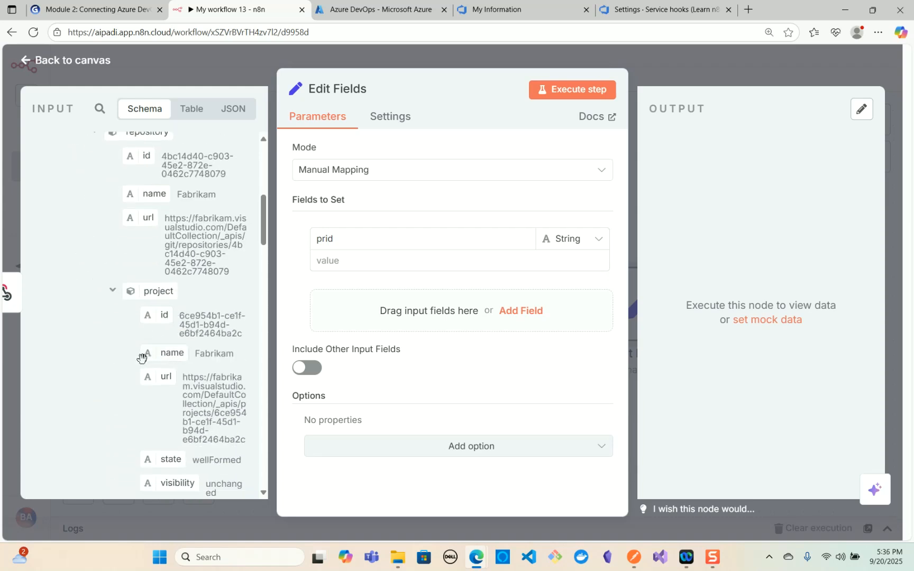
pyautogui.click(112, 291)
pyautogui.scroll(-1, 143, 362)
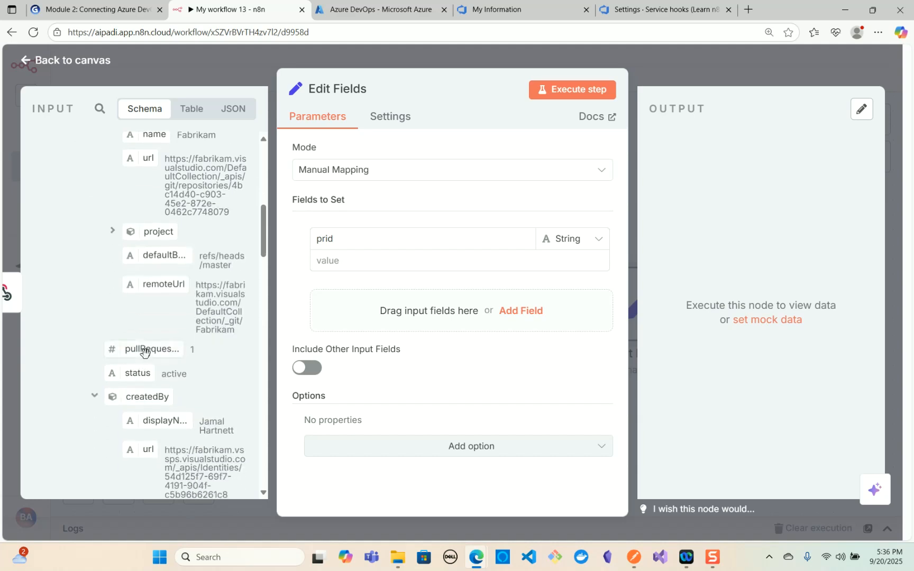
pyautogui.moveTo(145, 352); pyautogui.dragTo(353, 268)
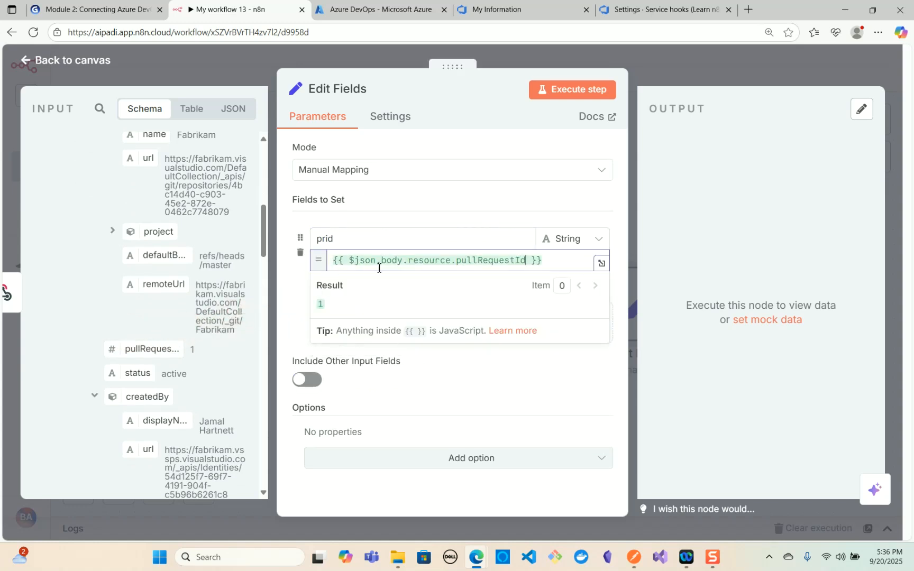
pyautogui.click(297, 300)
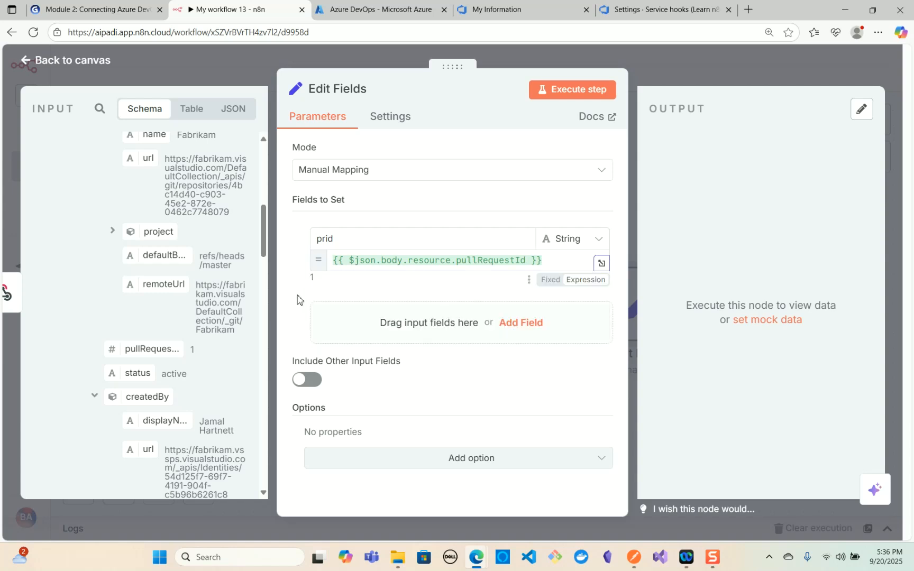
# - Add a string field named title to the Edit Fields node and map it to the title in the webhook body's resource data
pyautogui.click(521, 324)
pyautogui.click(361, 332)
pyautogui.write('title')
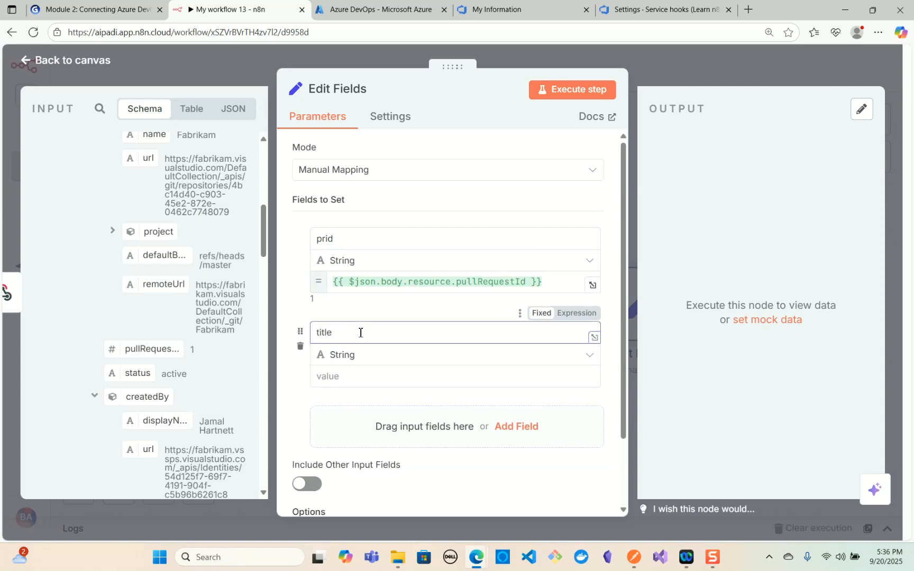
pyautogui.click(96, 397)
pyautogui.moveTo(131, 460); pyautogui.dragTo(339, 393)
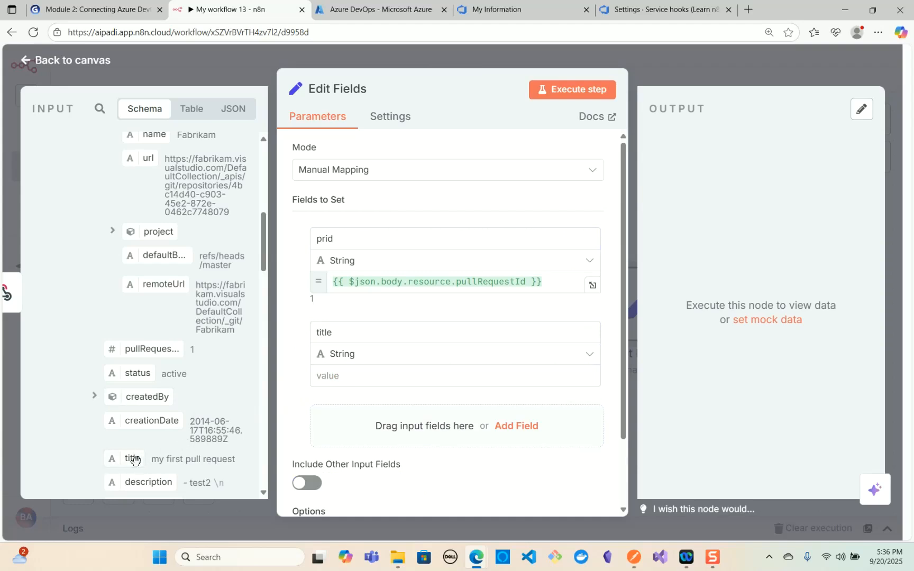
pyautogui.moveTo(135, 460); pyautogui.dragTo(362, 379)
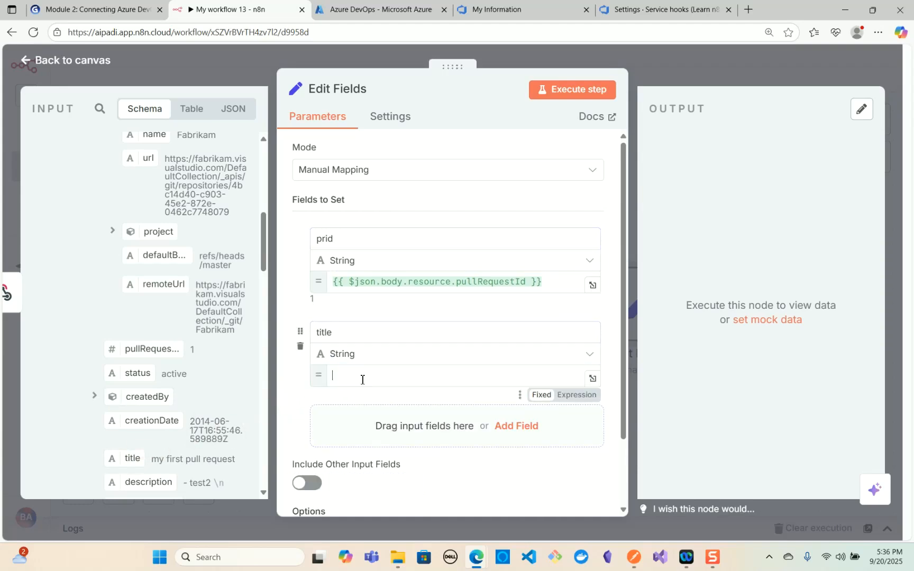
pyautogui.click(298, 403)
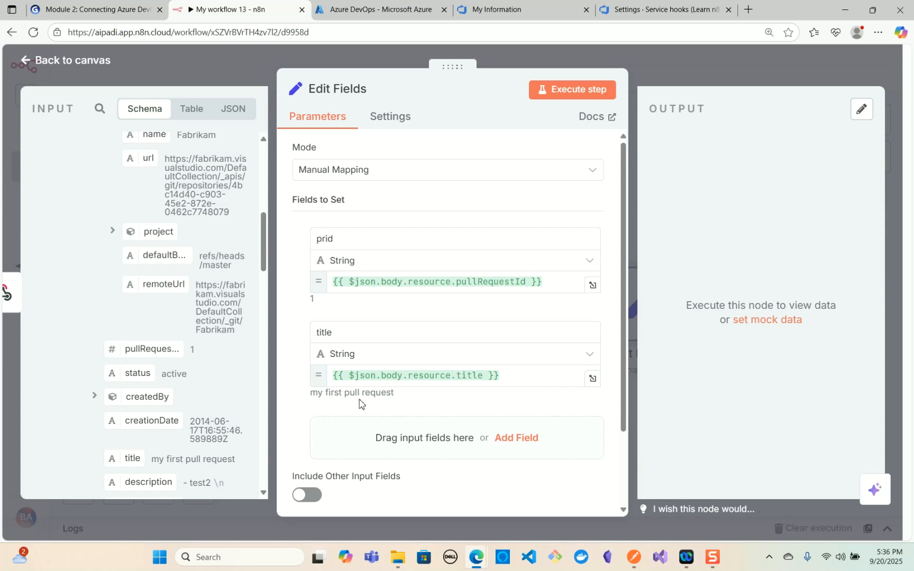
# - Add a string field named description with the fixed value Test
pyautogui.click(516, 438)
pyautogui.click(395, 422)
pyautogui.write('description')
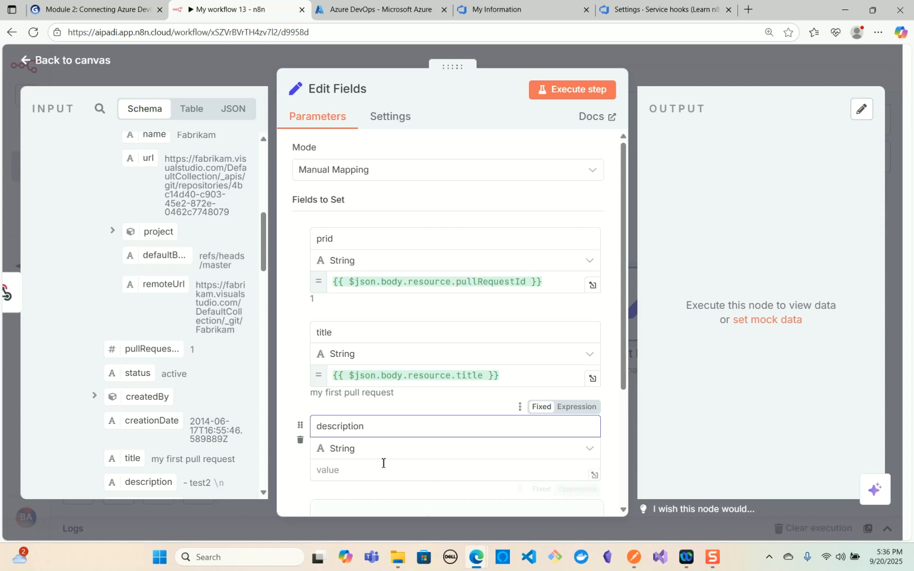
pyautogui.click(382, 465)
pyautogui.write('Test')
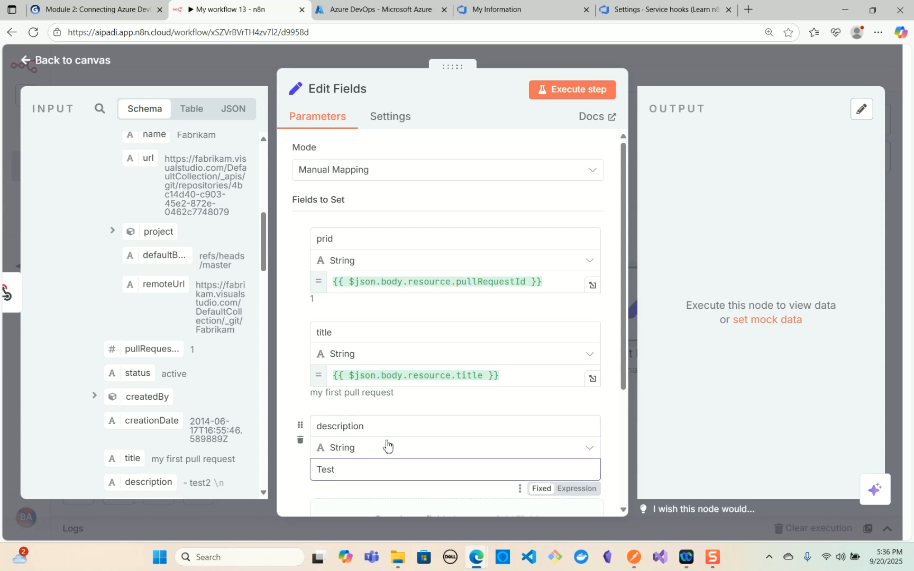
# - Add a string field named sourceBranch and map it to sourceRefName from the webhook body's resource data
pyautogui.scroll(-3, 355, 413)
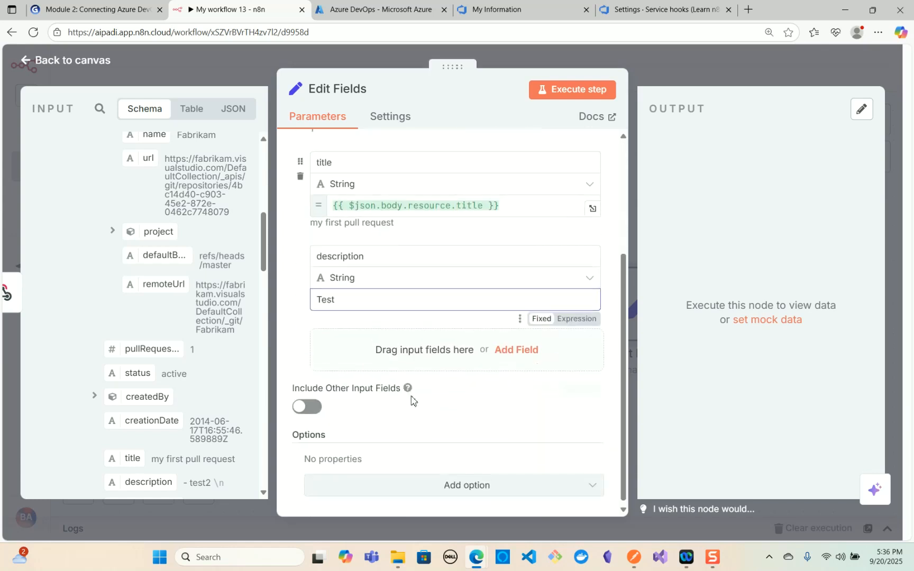
pyautogui.click(527, 343)
pyautogui.click(388, 333)
pyautogui.write('s')
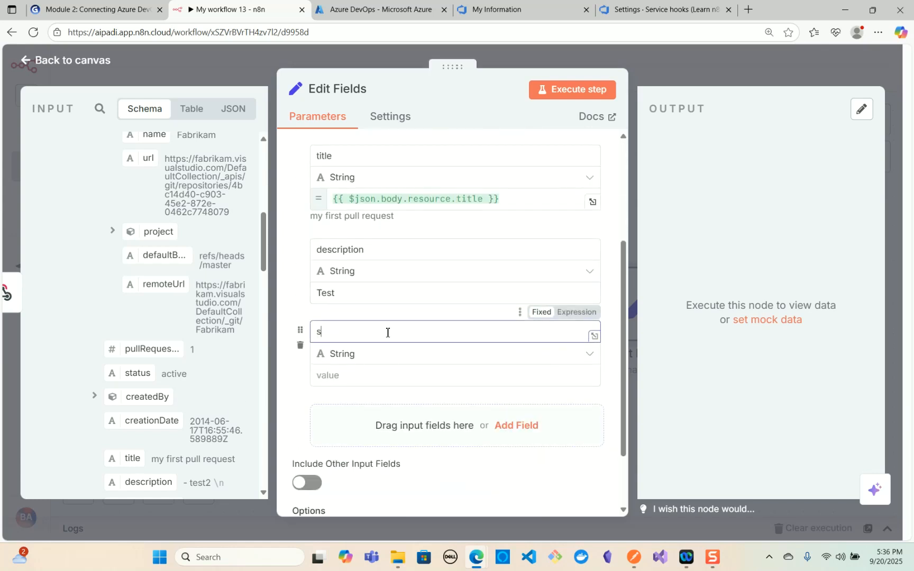
pyautogui.write('ourceBranch')
pyautogui.scroll(-2, 180, 317)
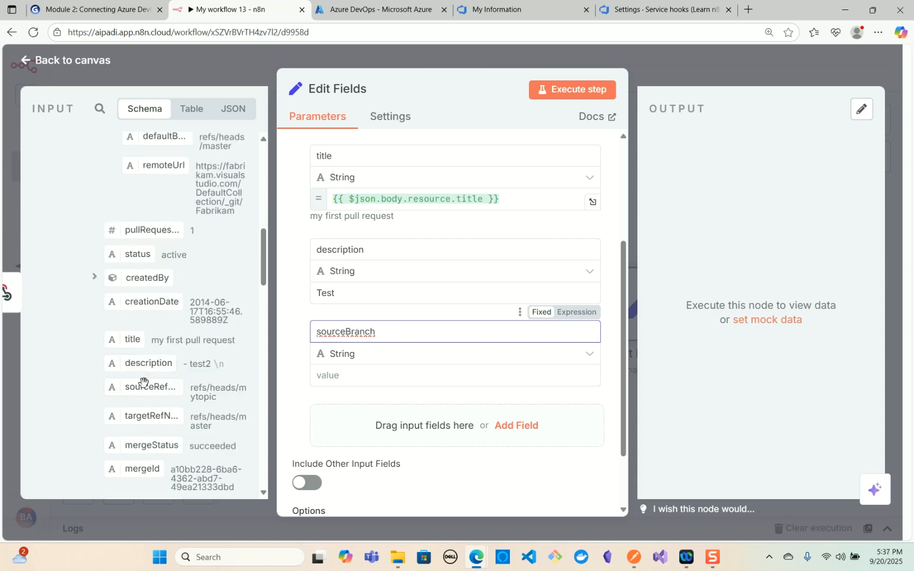
pyautogui.moveTo(140, 390); pyautogui.dragTo(338, 387)
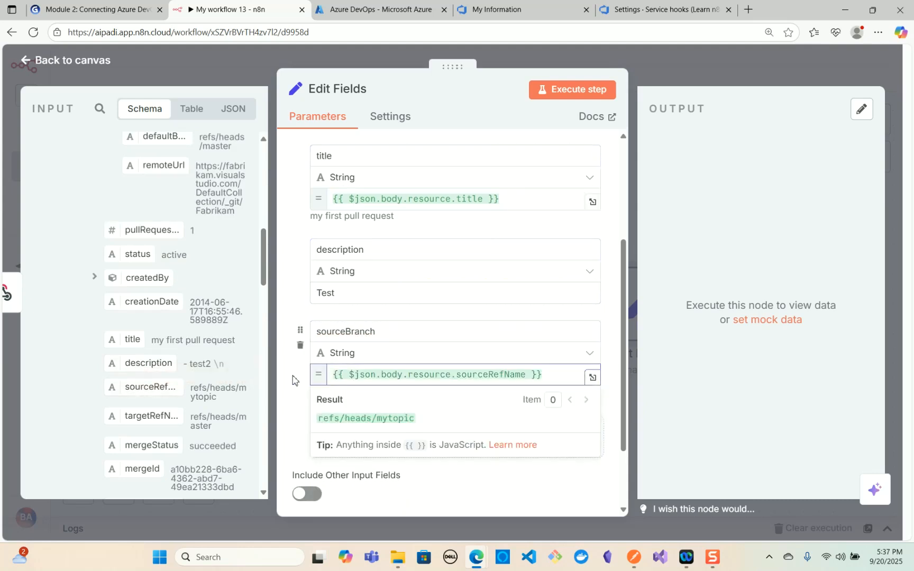
# - Add a string field named targetBranch and map it to targetRefName from the webhook body's resource data
pyautogui.click(516, 437)
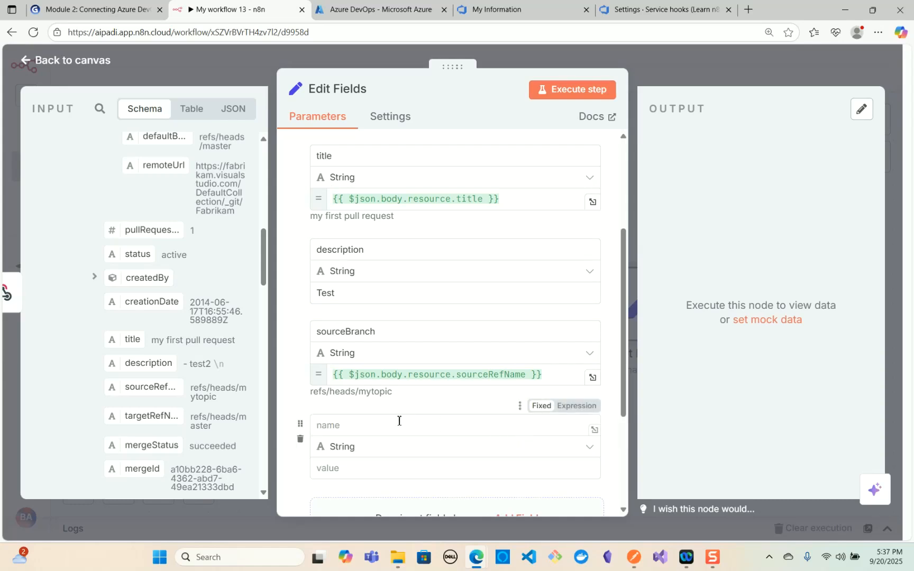
pyautogui.write('Targe')
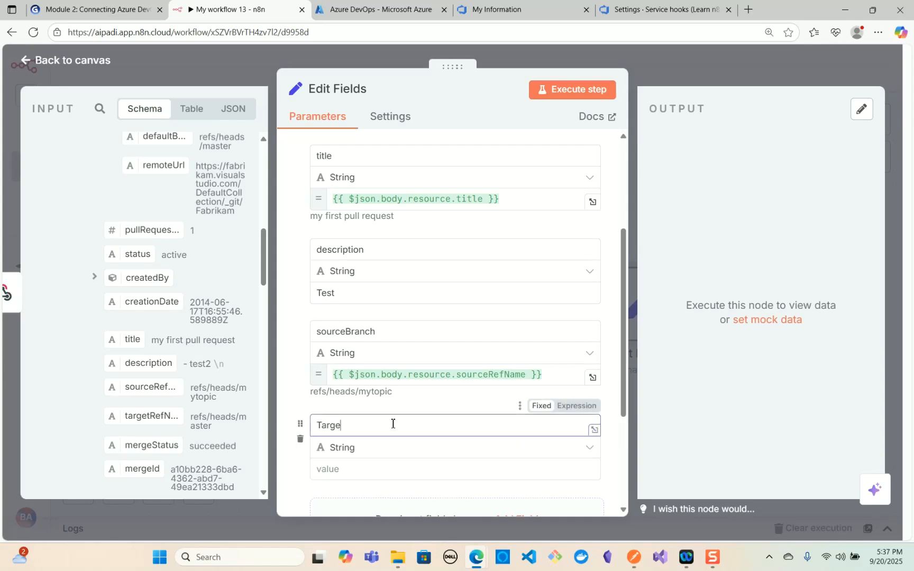
pyautogui.press('BackSpace')
pyautogui.press('BackSpace')
pyautogui.press('BackSpace')
pyautogui.press('BackSpace')
pyautogui.press('BackSpace')
pyautogui.write('te')
pyautogui.write('rget')
pyautogui.moveTo(149, 416); pyautogui.dragTo(324, 468)
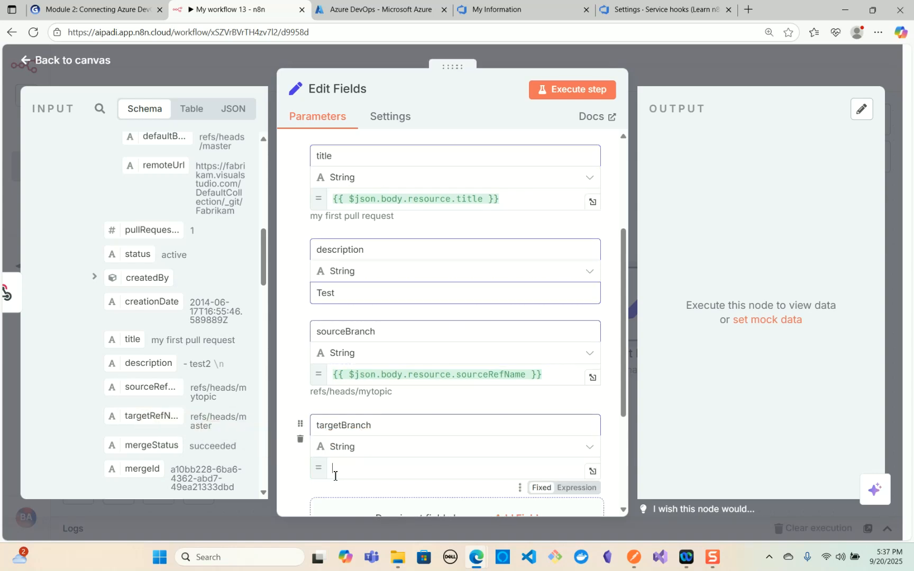
# - Add a string field named repoid and map it to the id of the repository in the webhook's resource data
pyautogui.scroll(-3, 529, 397)
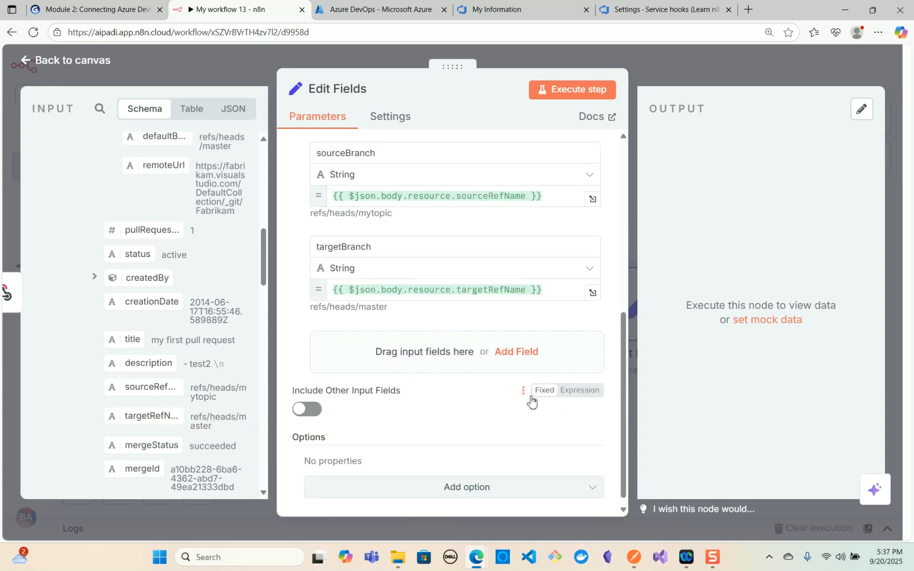
pyautogui.click(524, 362)
pyautogui.click(452, 341)
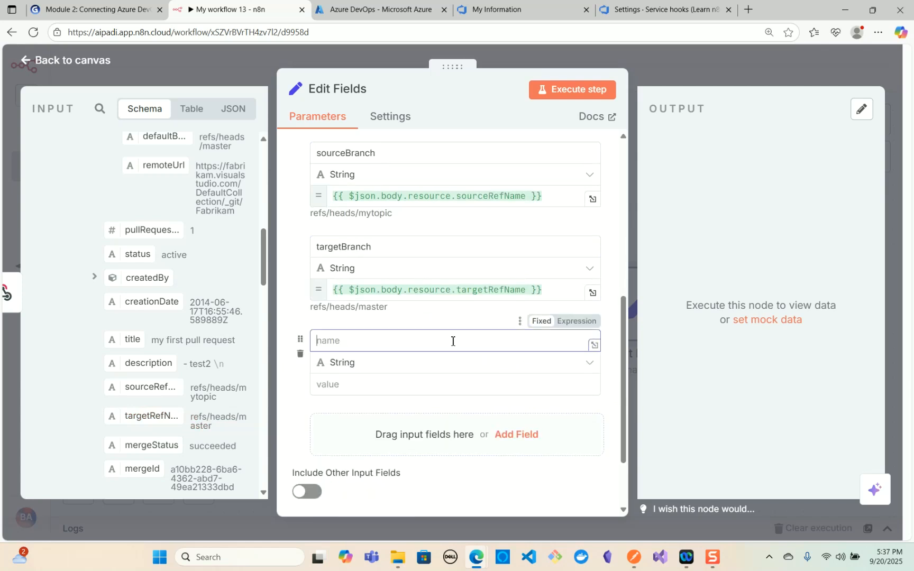
pyautogui.write('repoid')
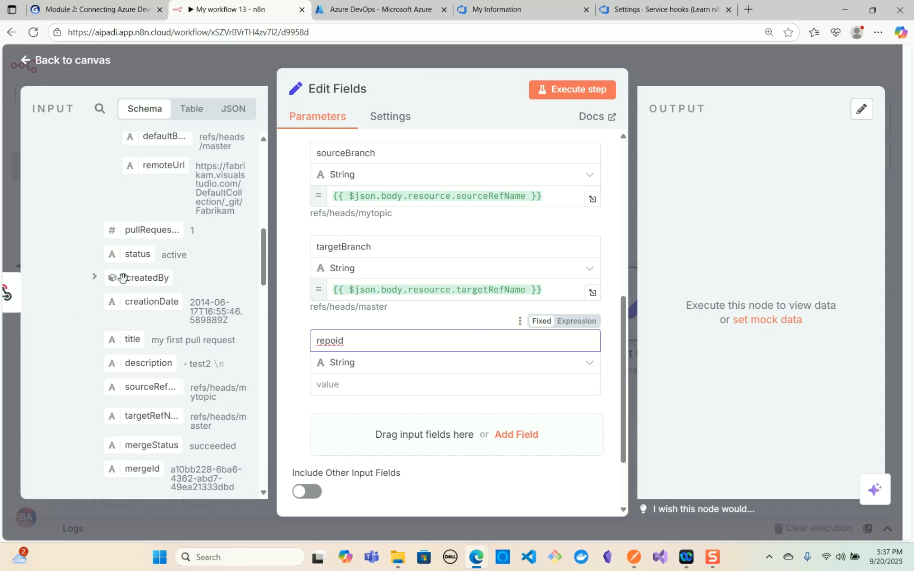
pyautogui.scroll(6, 119, 283)
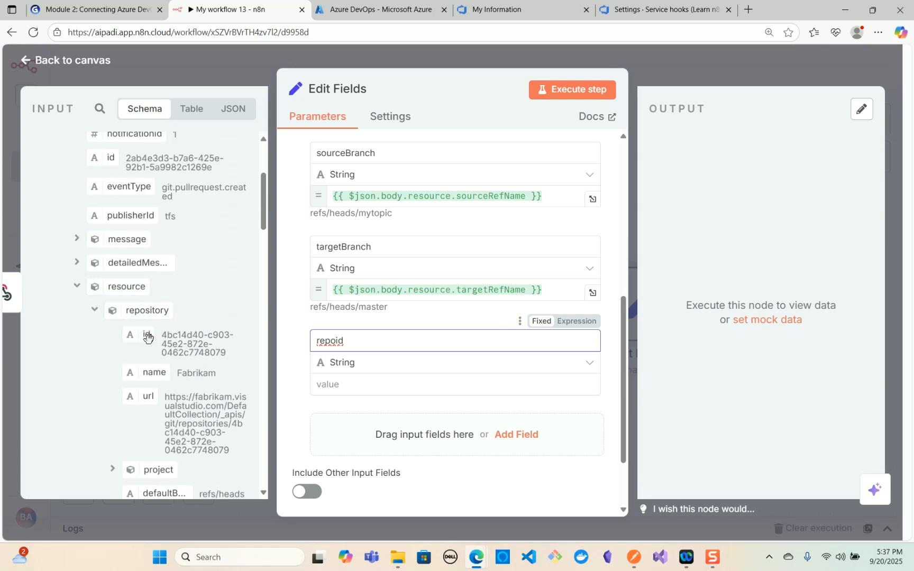
pyautogui.moveTo(147, 337); pyautogui.dragTo(334, 392)
pyautogui.click(299, 394)
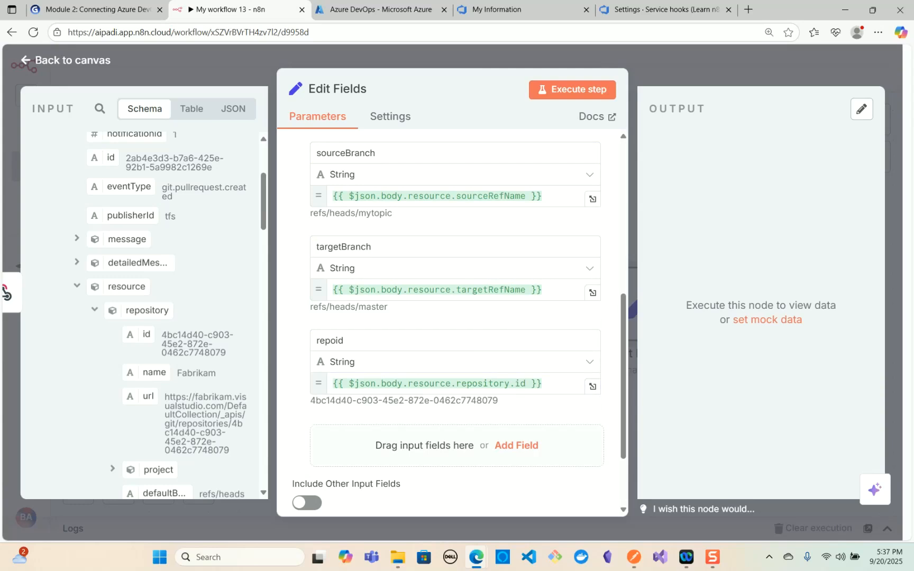
# - Add a string field named projectname and map it to the project name nested under the webhook's repository data
pyautogui.click(537, 449)
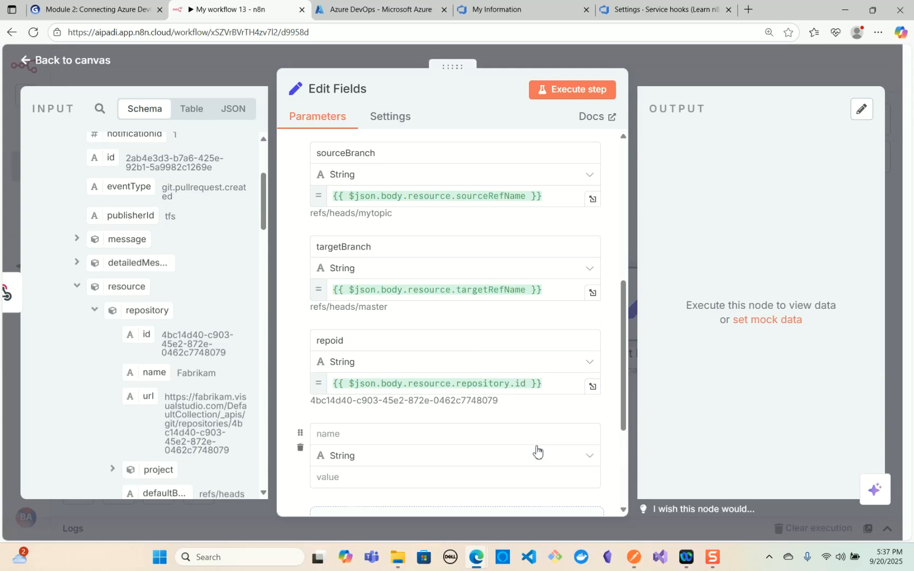
pyautogui.click(416, 435)
pyautogui.write('projectname')
pyautogui.press('Tab')
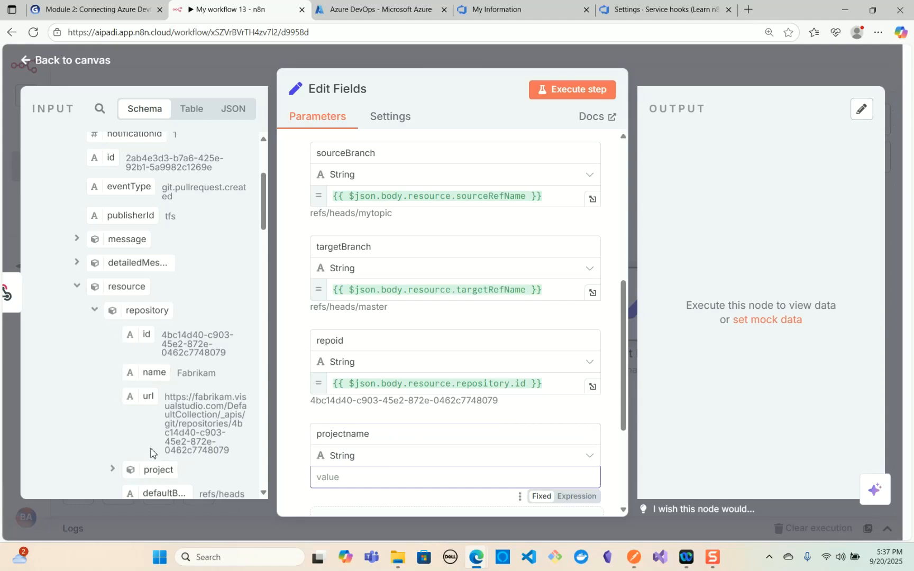
pyautogui.scroll(-2, 152, 457)
pyautogui.click(117, 352)
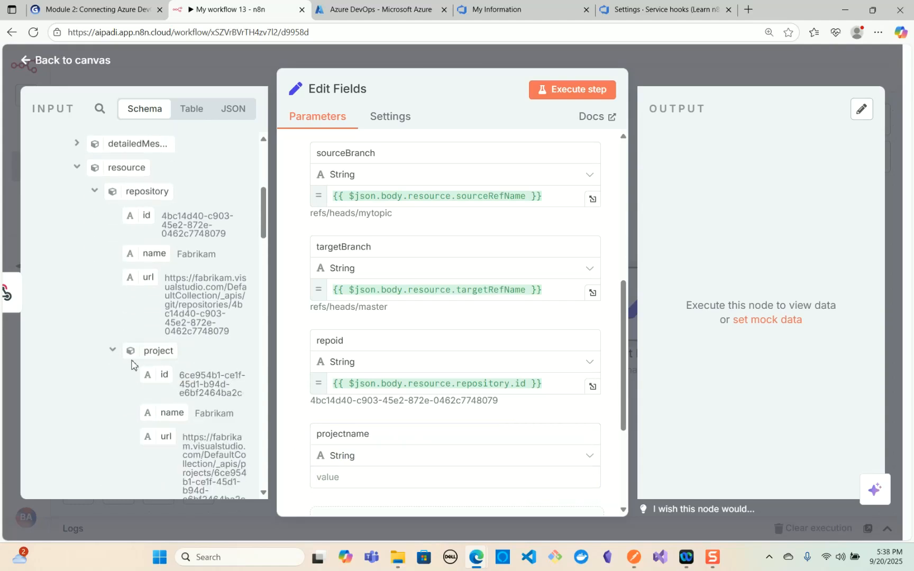
pyautogui.moveTo(180, 415); pyautogui.dragTo(351, 479)
pyautogui.click(286, 483)
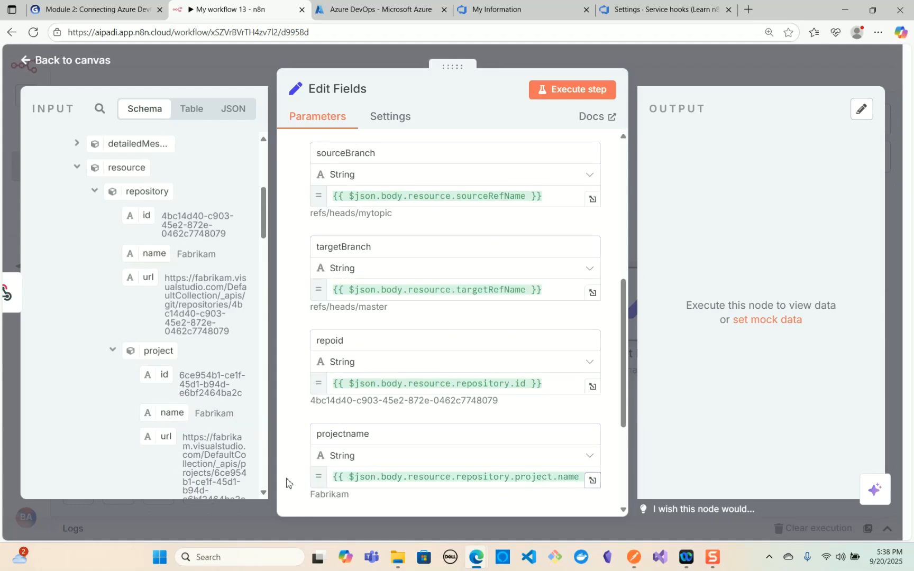
# - Add a string field named organization with the fixed value bg-learn-azure, return to the canvas and save the workflow
pyautogui.scroll(-3, 520, 365)
pyautogui.click(520, 363)
pyautogui.click(370, 352)
pyautogui.write('organization')
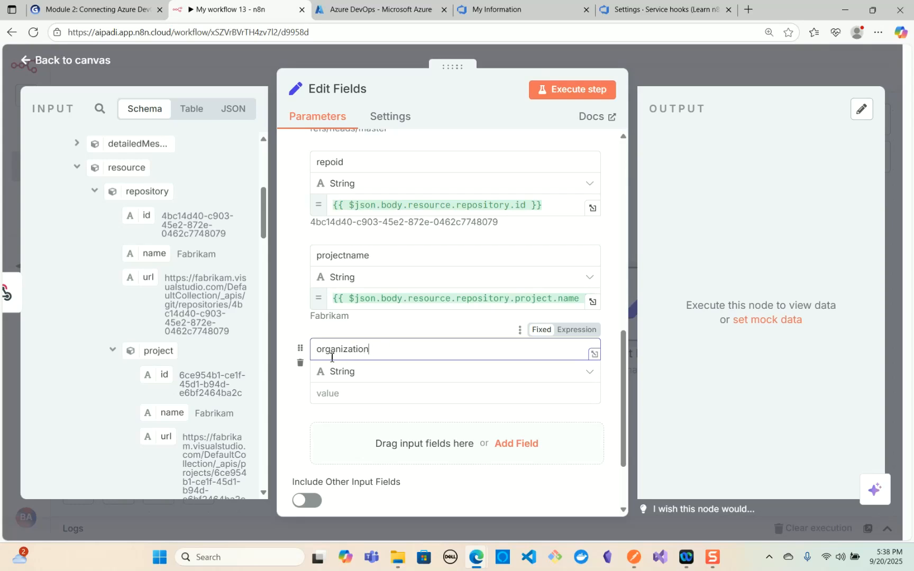
pyautogui.click(330, 393)
pyautogui.write('bg-learn-azure')
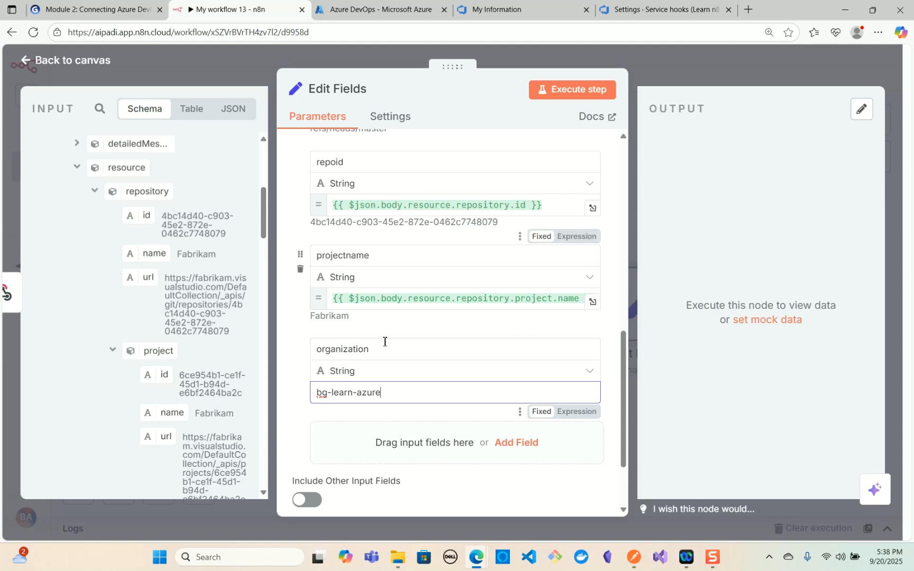
pyautogui.click(37, 63)
pyautogui.click(687, 78)
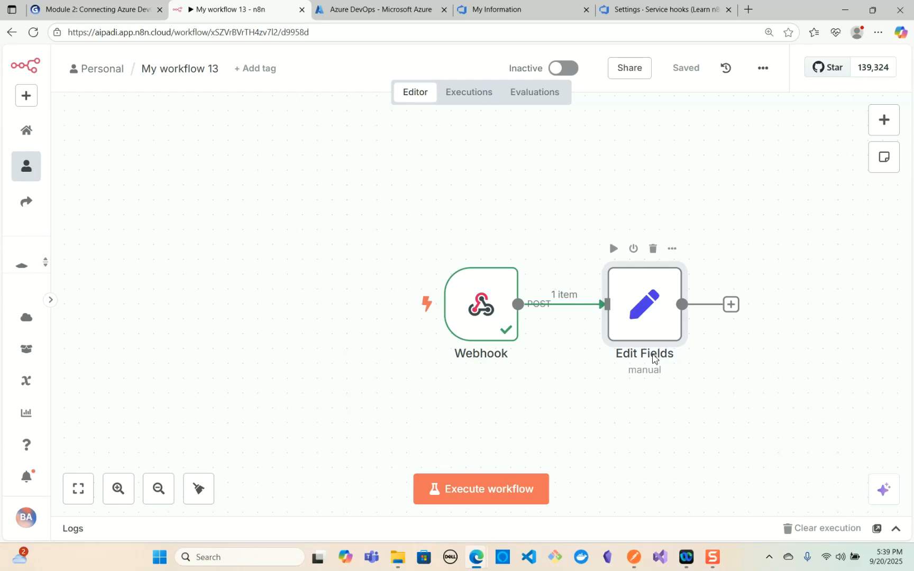
# - Rename the Edit Fields node as Get PR Meta Data and save the workflow
pyautogui.doubleClick(653, 361)
pyautogui.click(353, 88)
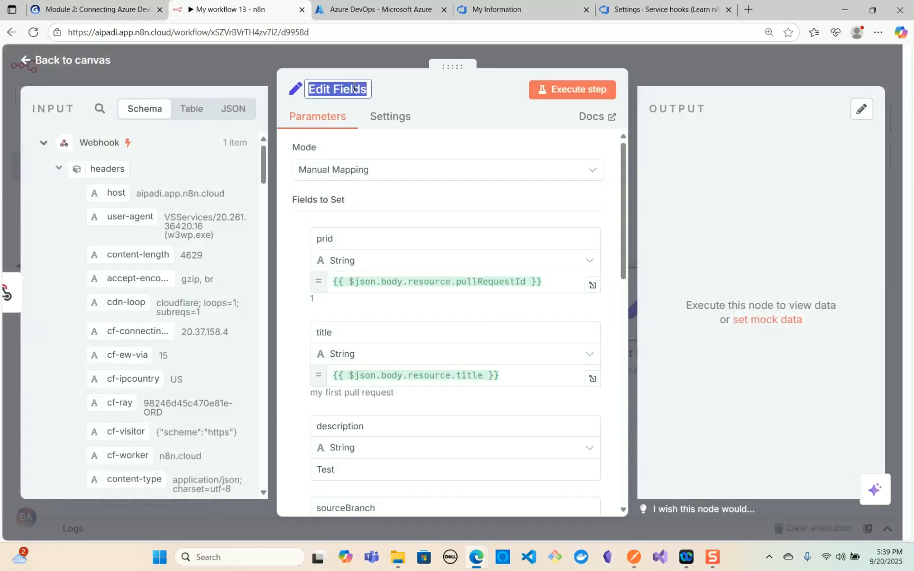
pyautogui.press('BackSpace')
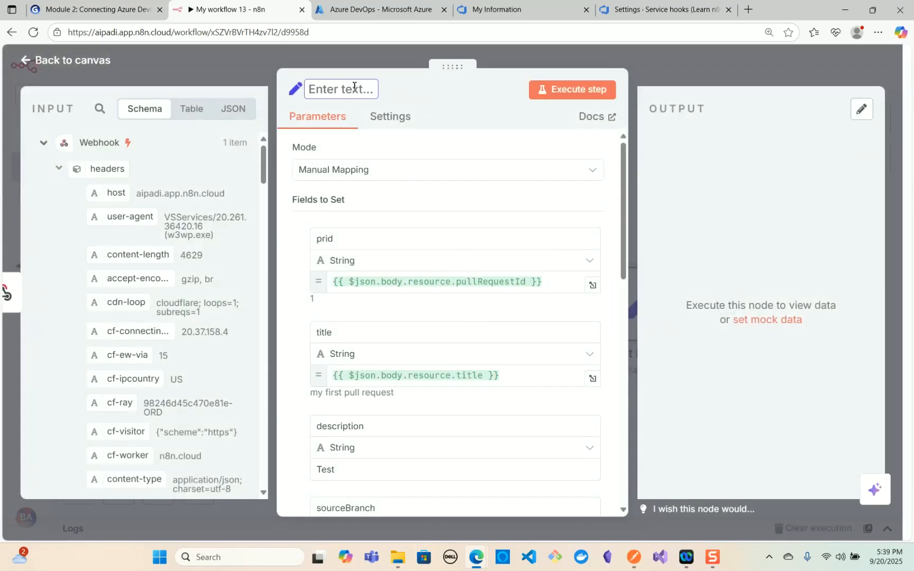
pyautogui.write('Get PR Mea')
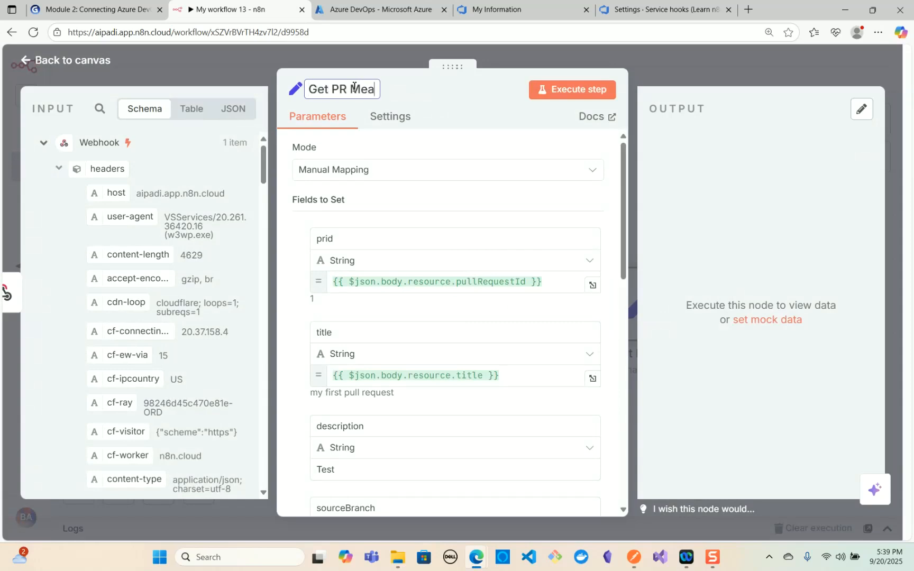
pyautogui.press('BackSpace')
pyautogui.write('ta Data')
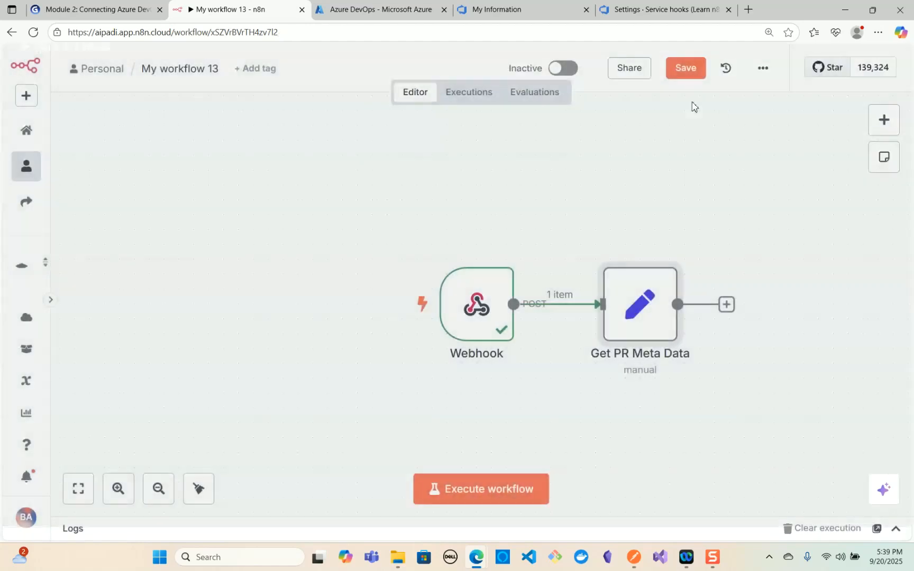
pyautogui.press('Escape')
pyautogui.click(696, 77)
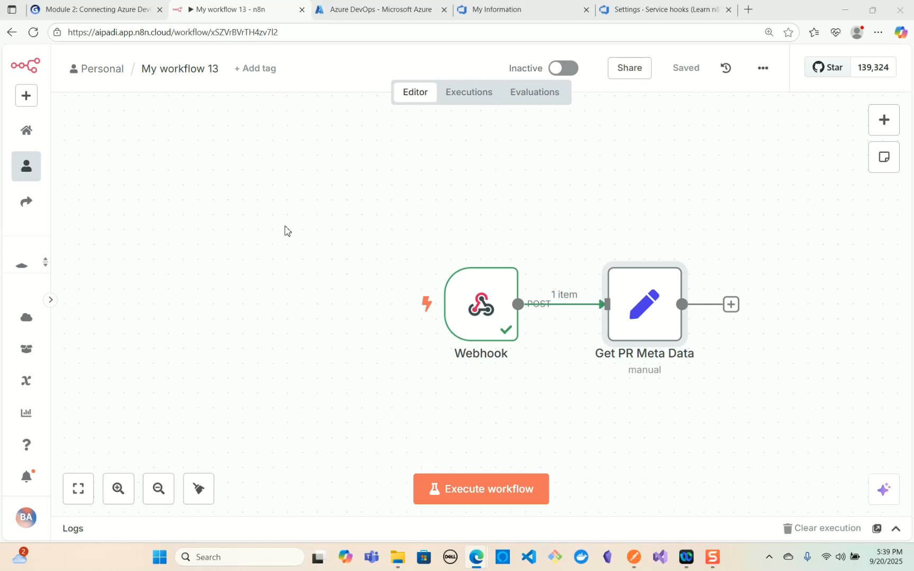
# - Switch to the Module 2 presentation in Gamma and examine its slides on connecting Azure DevOps with n8n
pyautogui.click(144, 12)
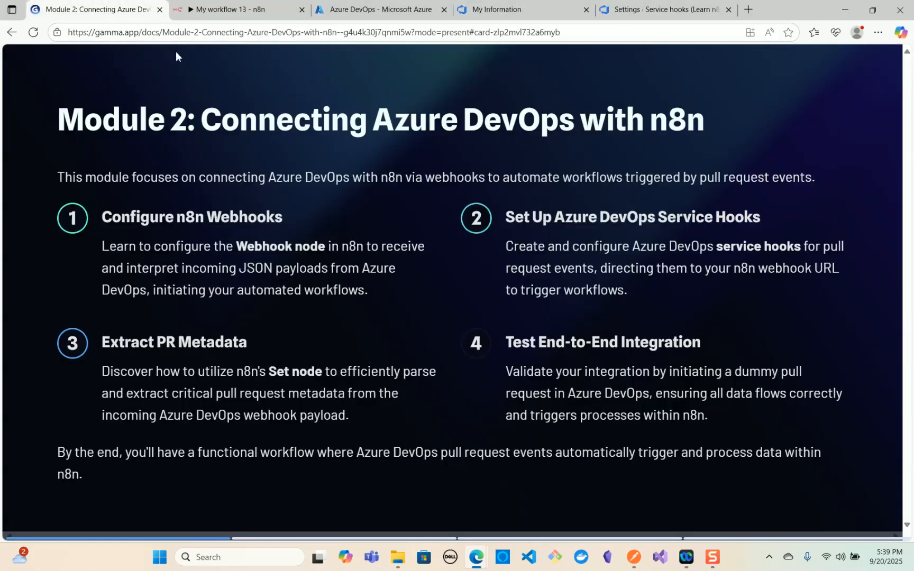
pyautogui.click(552, 537)
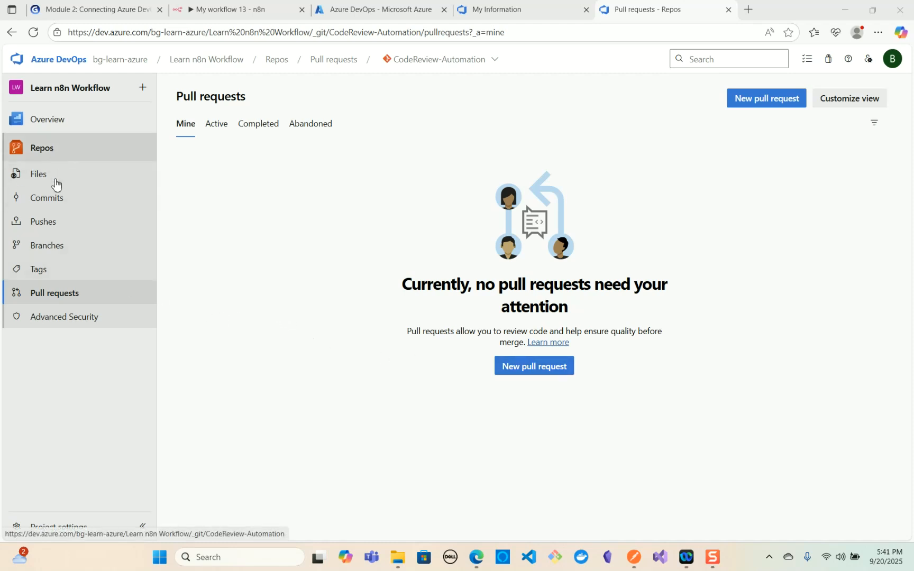
# - In Azure DevOps, start a pull request from fb_pr_changes into main titled My First WorkFlow Test
pyautogui.click(542, 376)
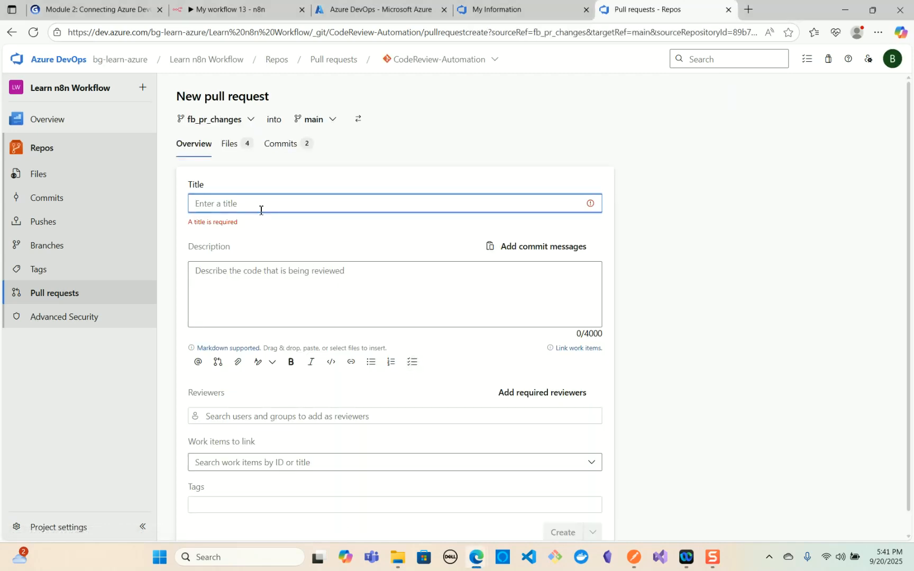
pyautogui.write('My First ')
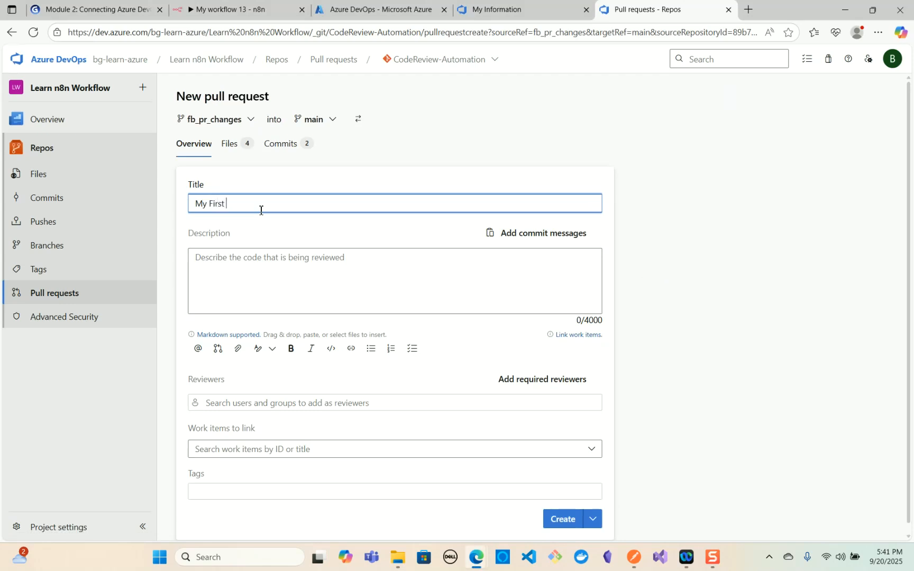
pyautogui.write('WorkFlow Test')
# - Start a test execution of My workflow 13 in n8n and create the prepared pull request in Azure DevOps to trigger it
pyautogui.click(254, 19)
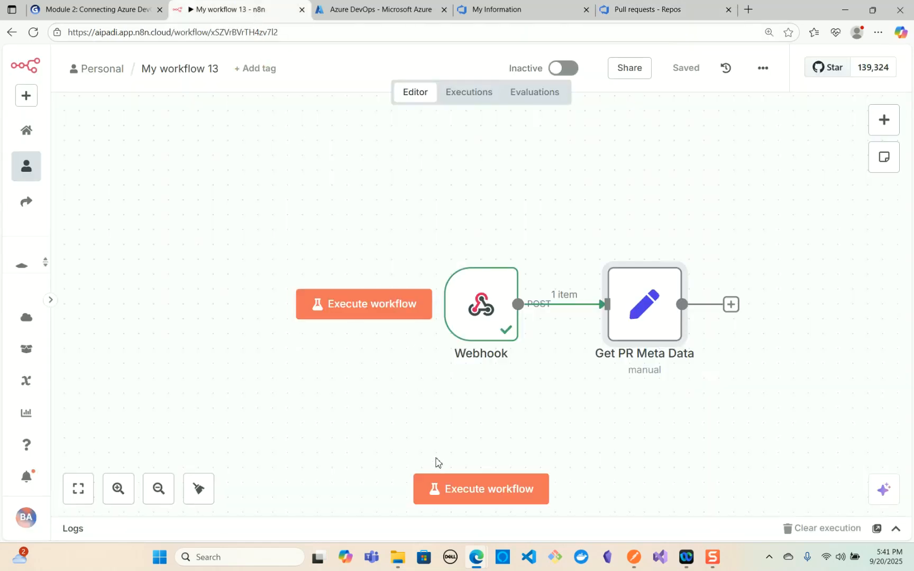
pyautogui.click(378, 318)
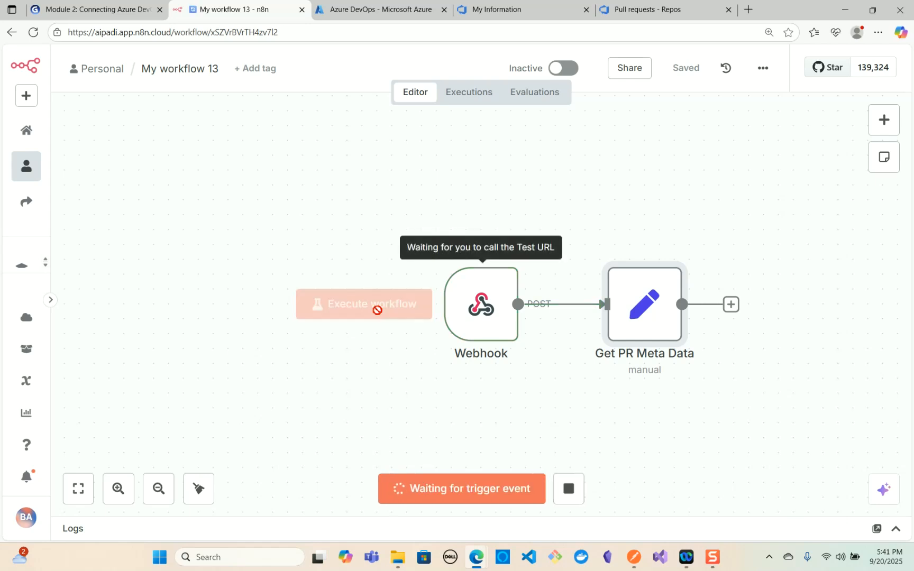
pyautogui.click(632, 16)
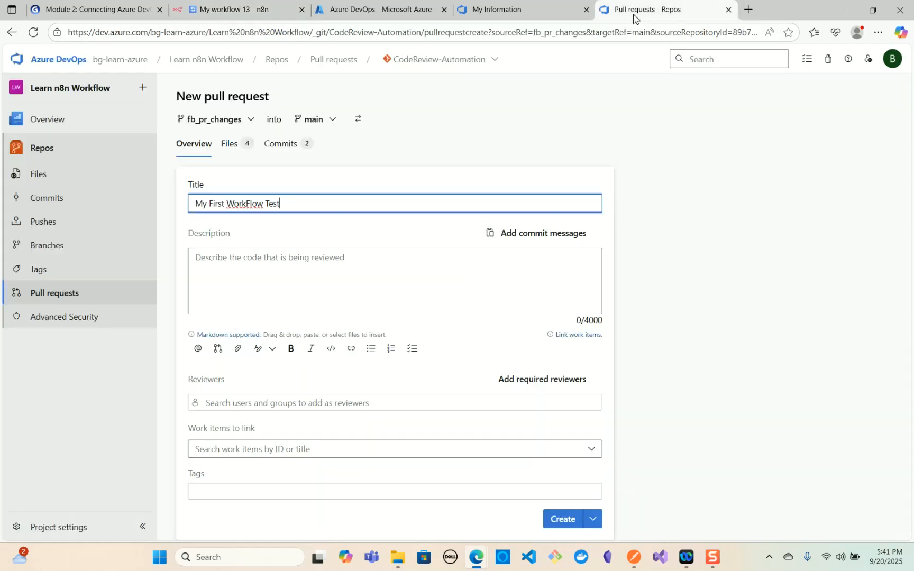
pyautogui.click(560, 521)
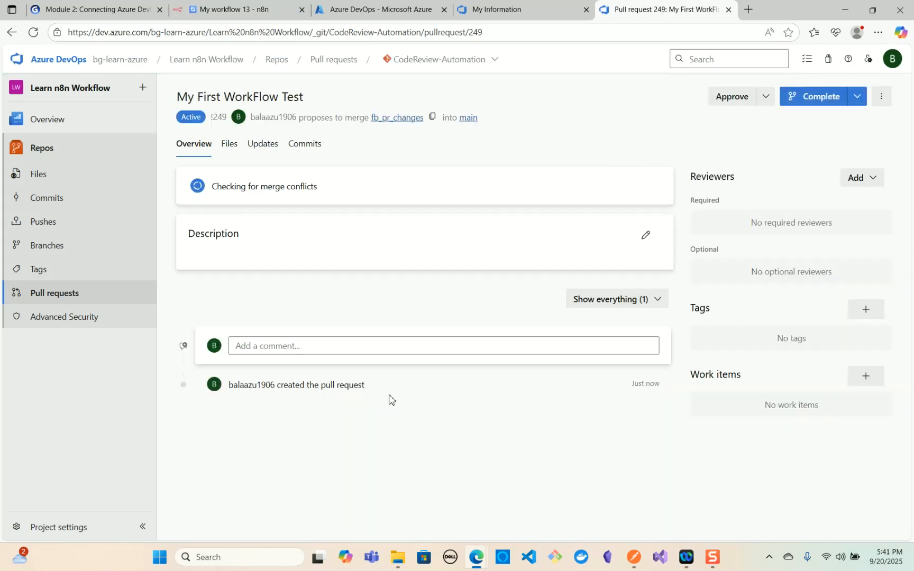
# - Switch to n8n, open the latest execution of the workflow and examine the Get PR Meta Data node's input and output
pyautogui.click(204, 13)
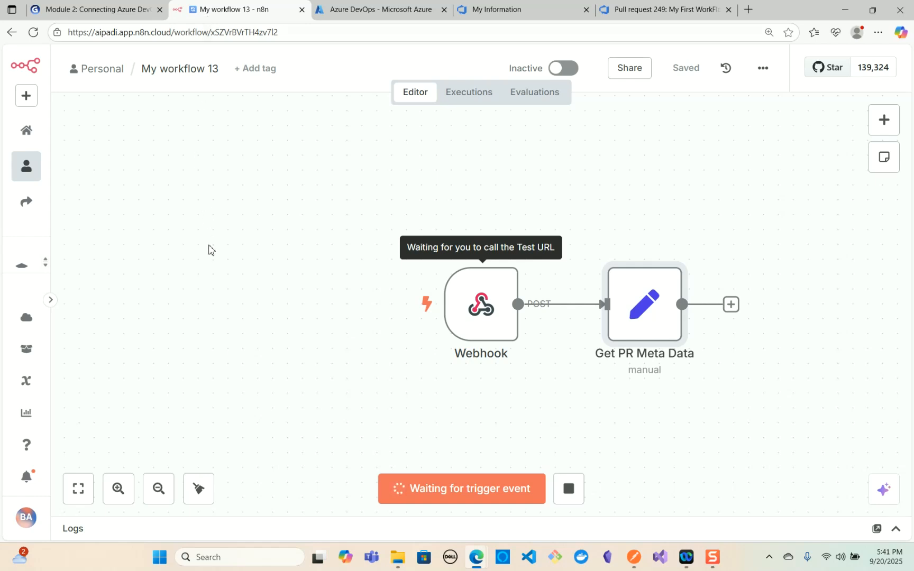
pyautogui.moveTo(522, 333)
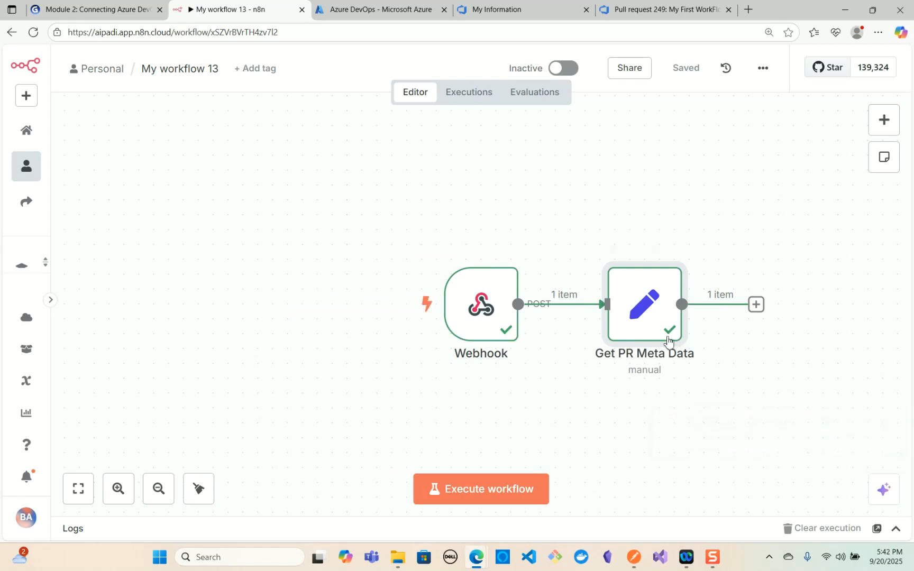
pyautogui.moveTo(551, 342)
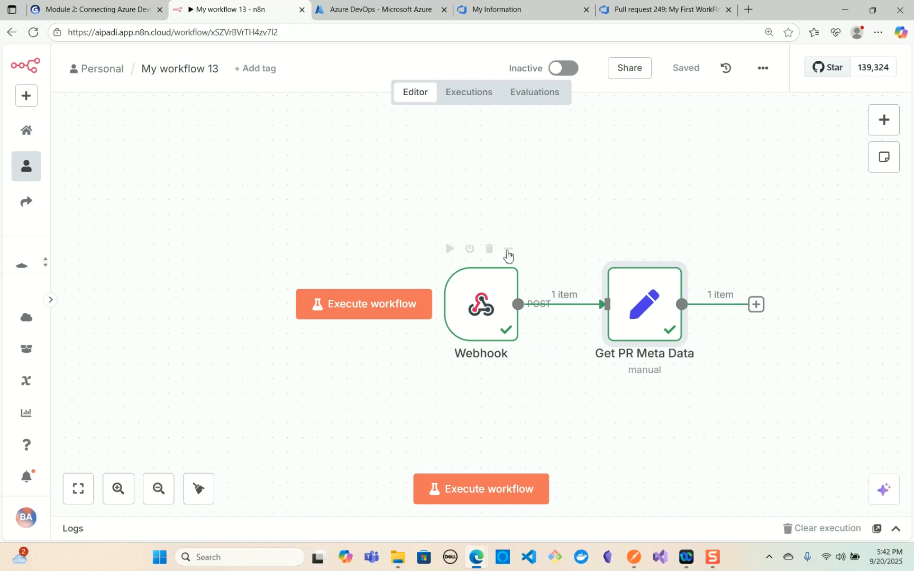
pyautogui.click(469, 92)
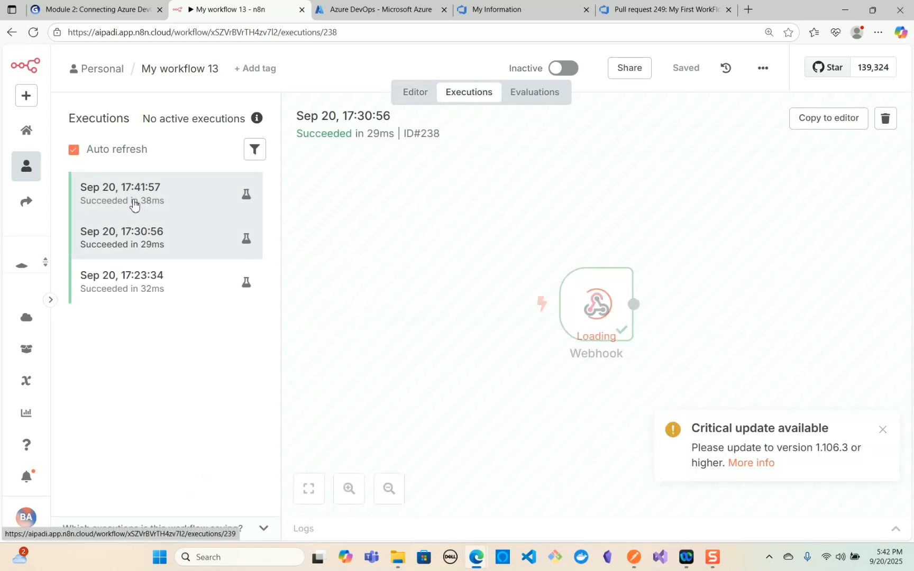
pyautogui.click(137, 204)
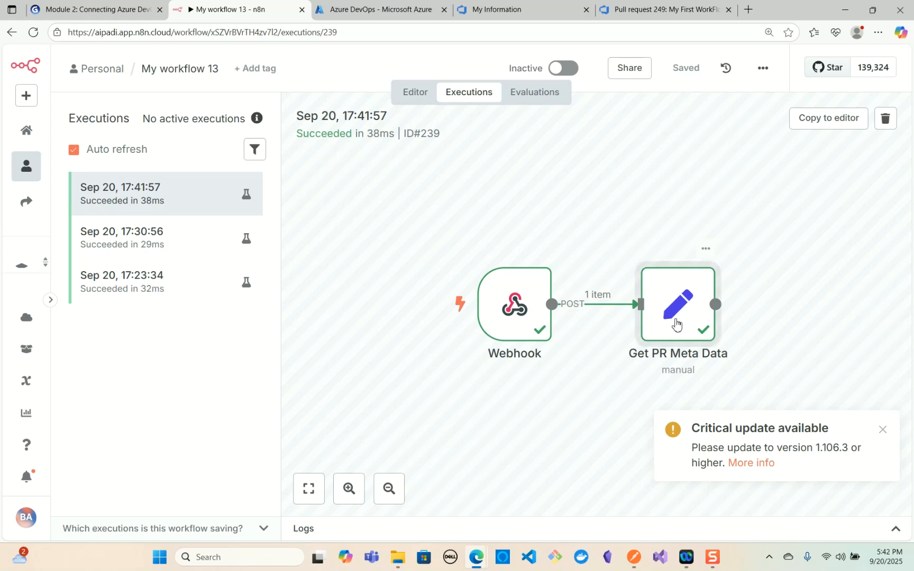
pyautogui.doubleClick(676, 323)
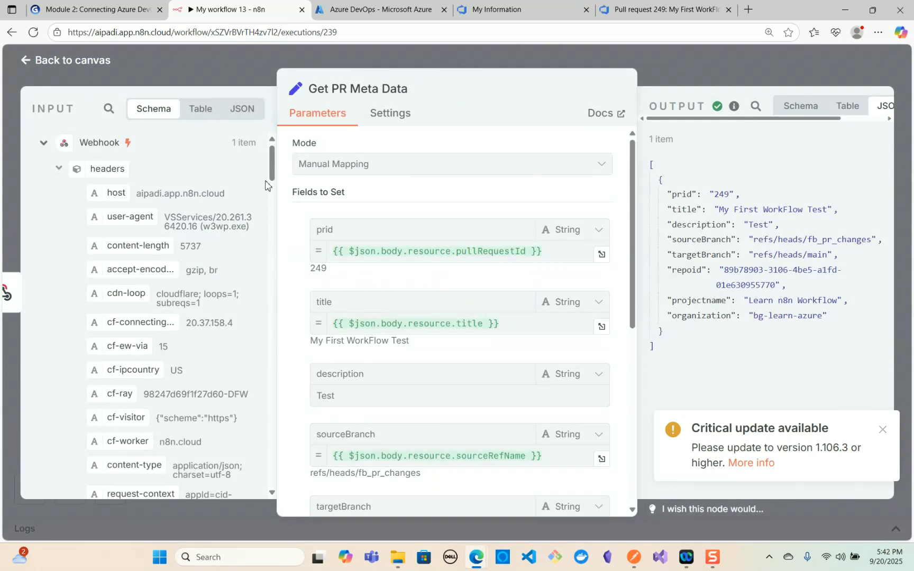
pyautogui.moveTo(272, 170); pyautogui.dragTo(278, 212)
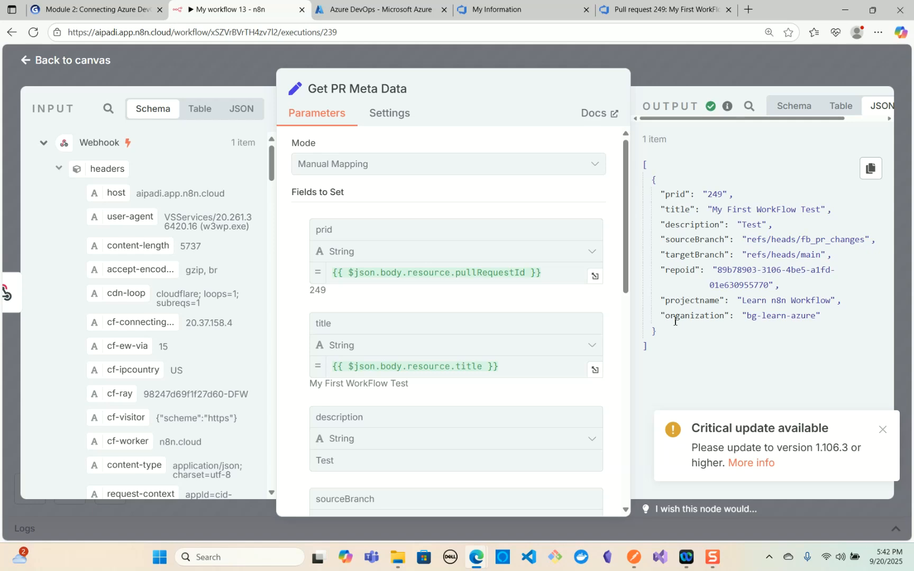
pyautogui.click(30, 70)
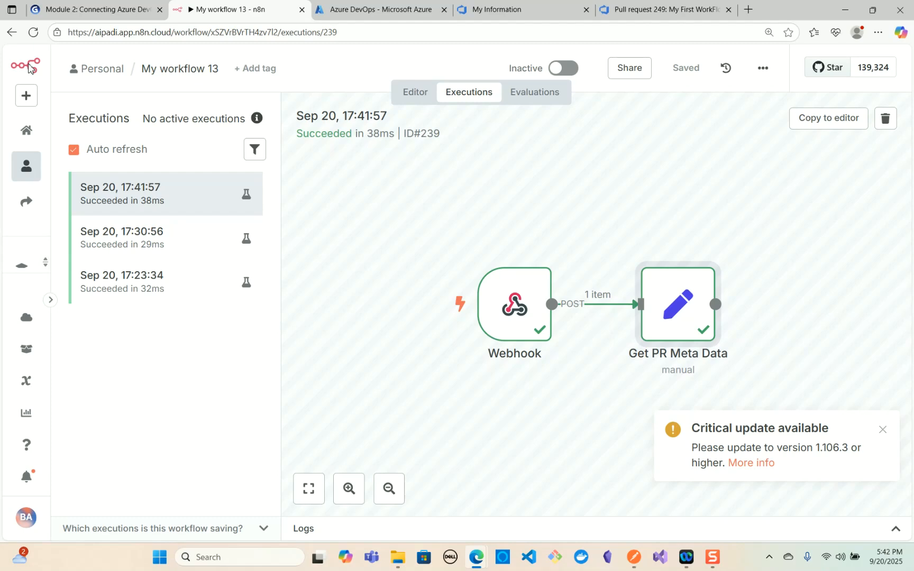